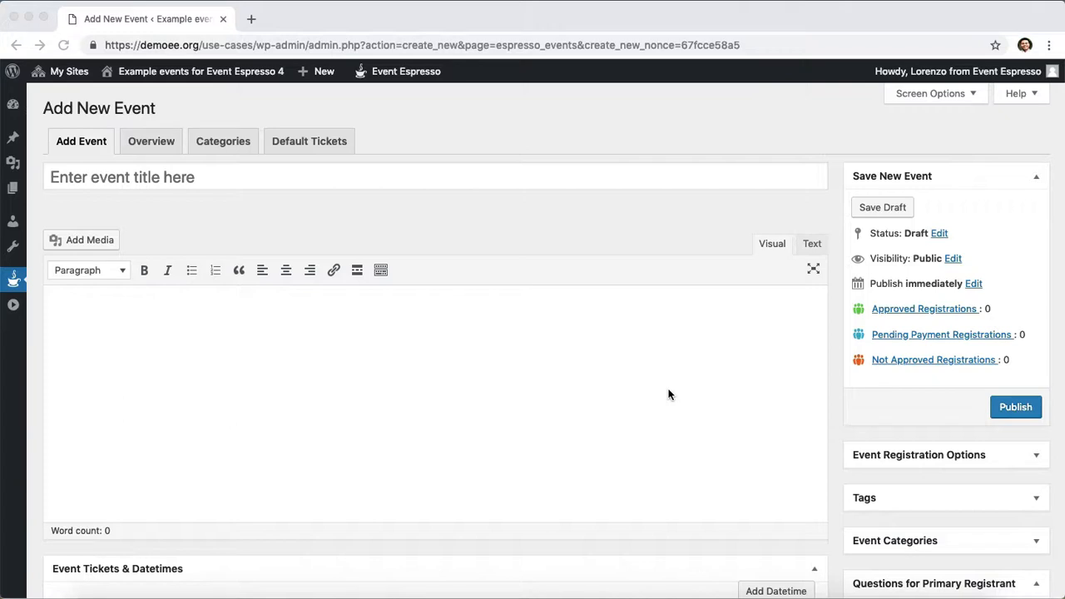
Title the new event "Community Walkathon" and paste the prepared event details, dates and pricing text into the description.
click(560, 175)
text(Community Walkathon)
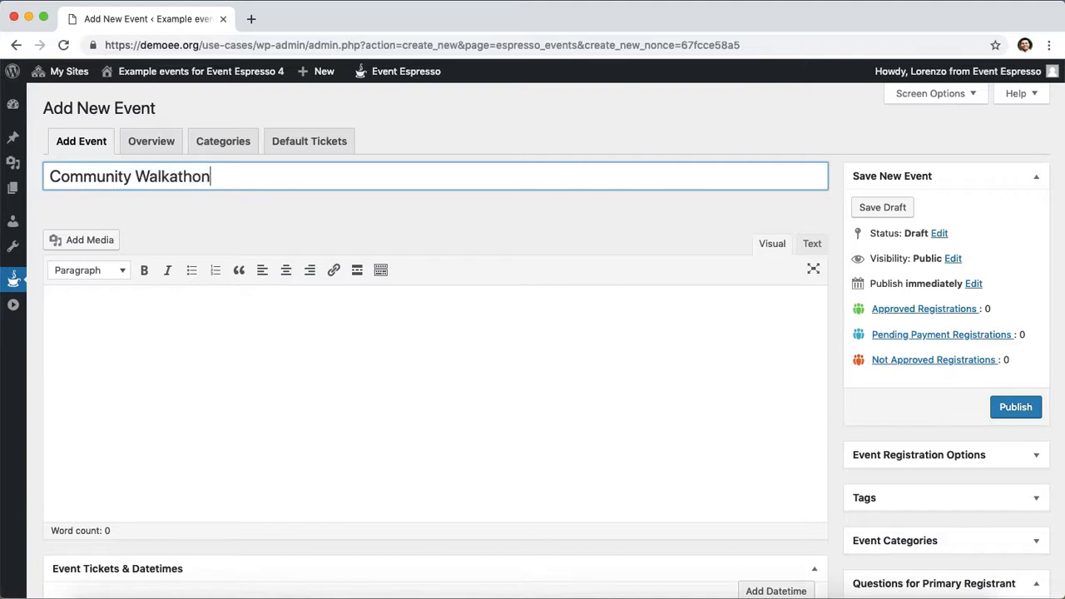
click(501, 342)
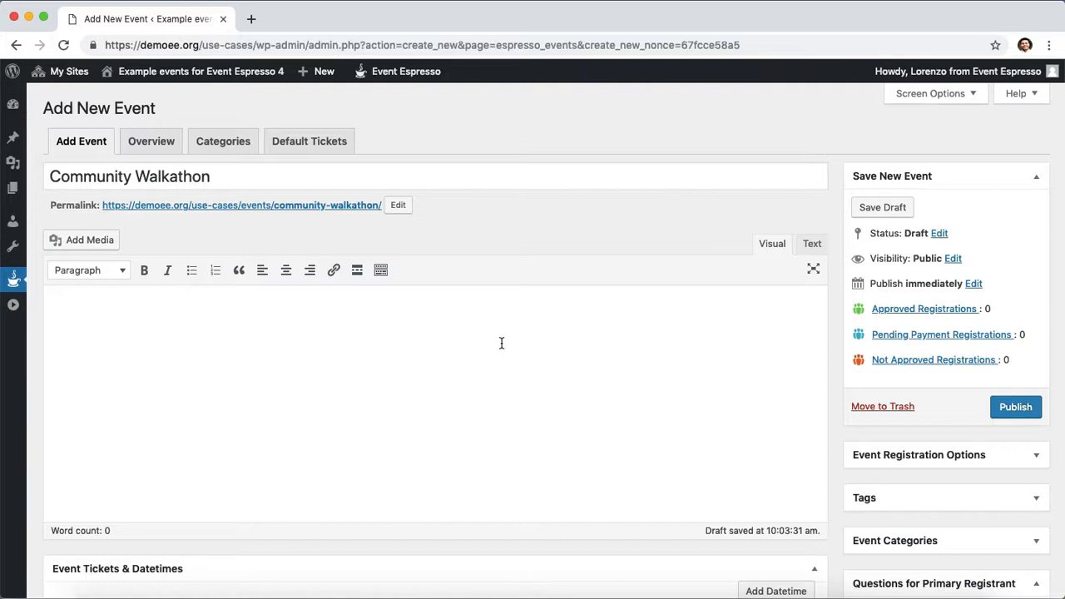
key(super+v)
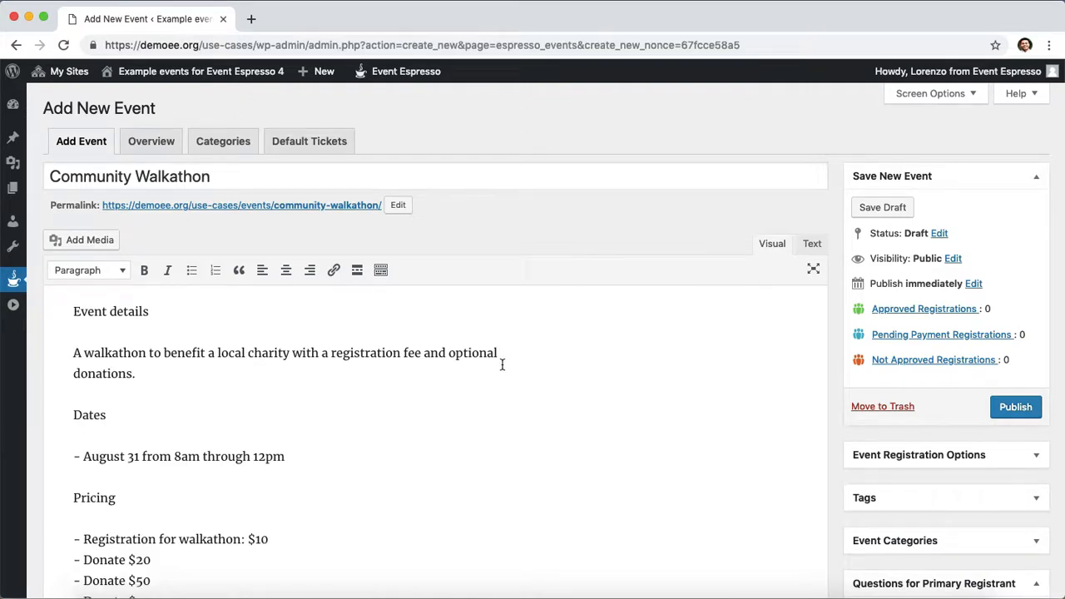
Set the event datetime's start to August 31, 2019 at 08:00 am.
scroll(501, 364, down, 2)
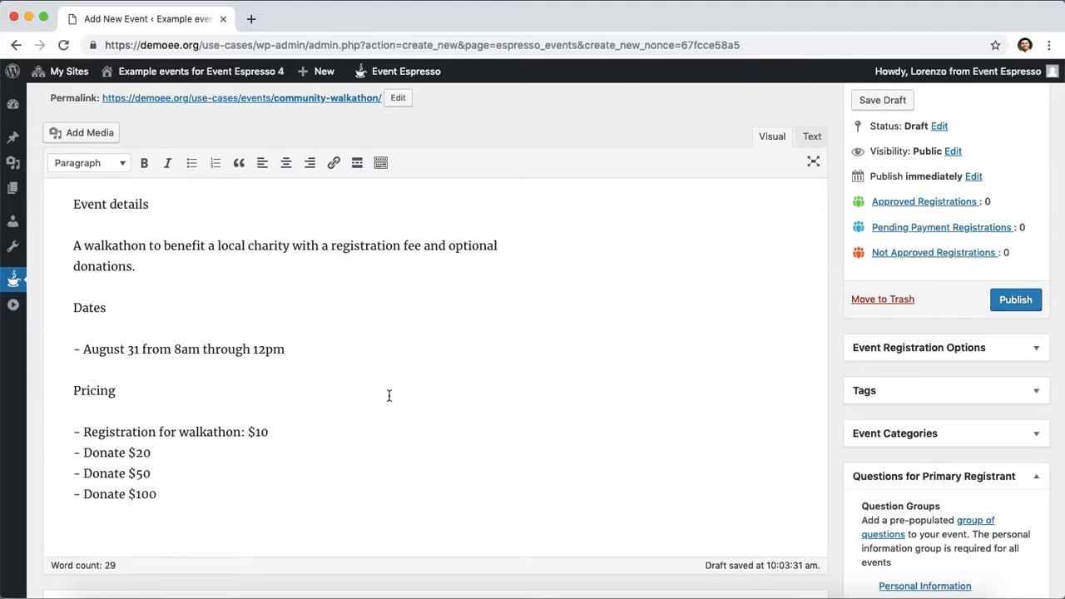
scroll(388, 395, down, 5)
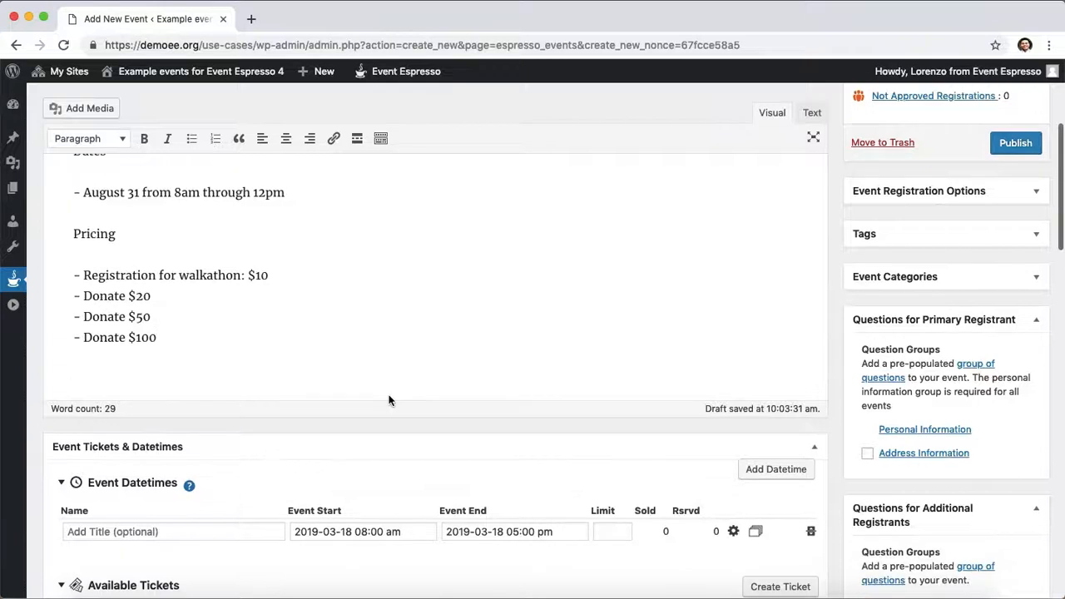
scroll(389, 399, down, 1)
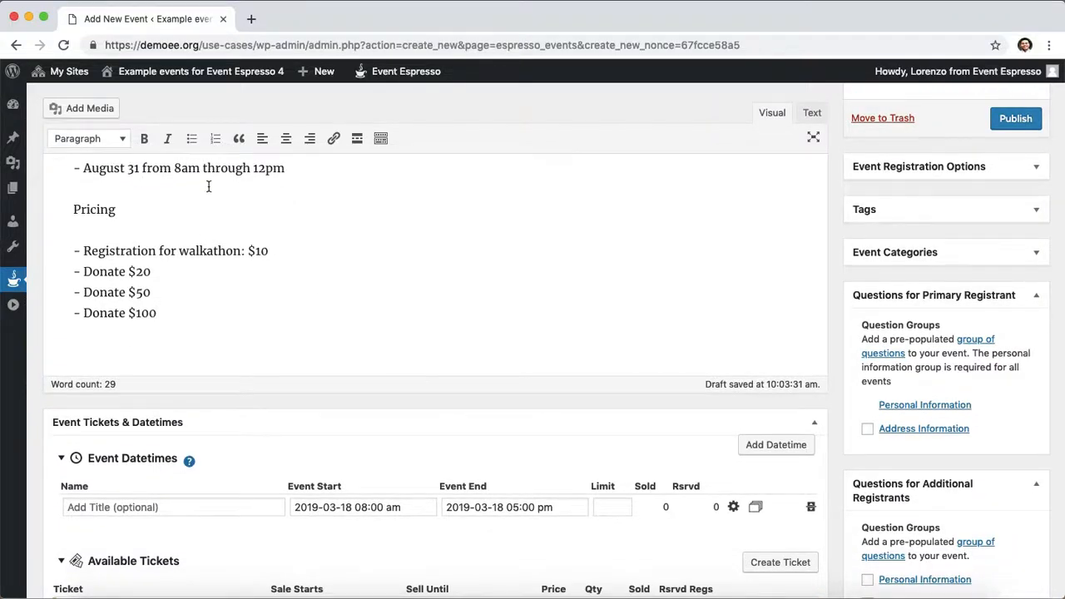
click(360, 507)
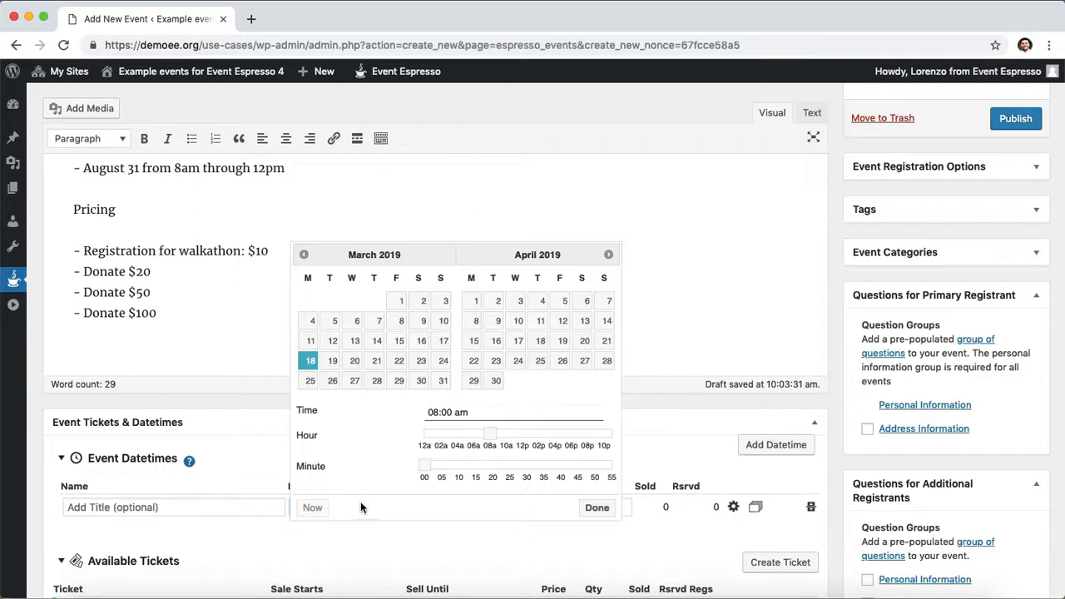
click(609, 255)
click(608, 255)
click(607, 255)
click(608, 256)
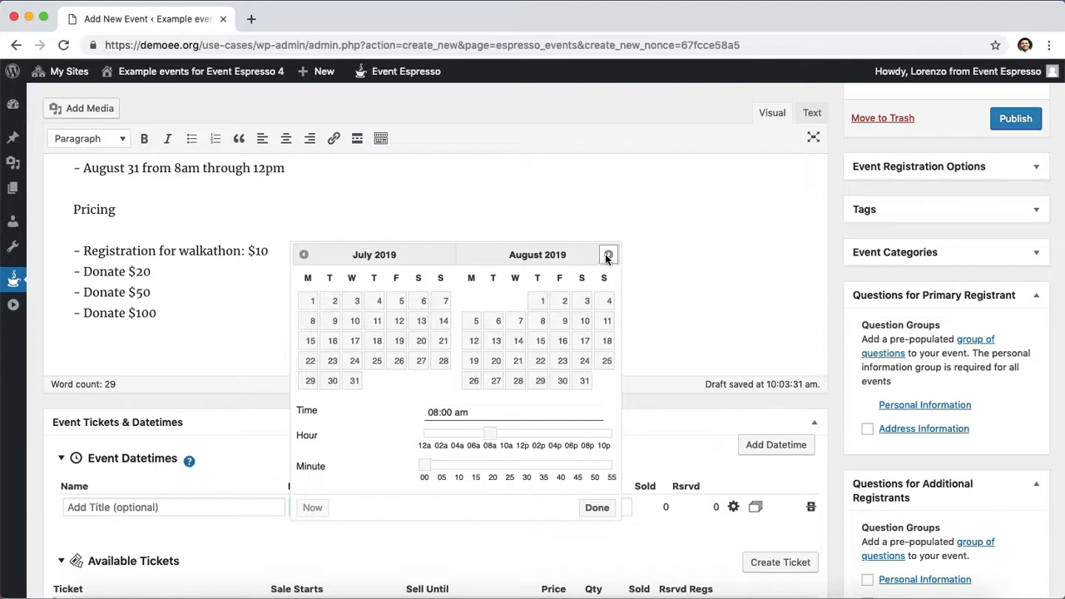
click(583, 381)
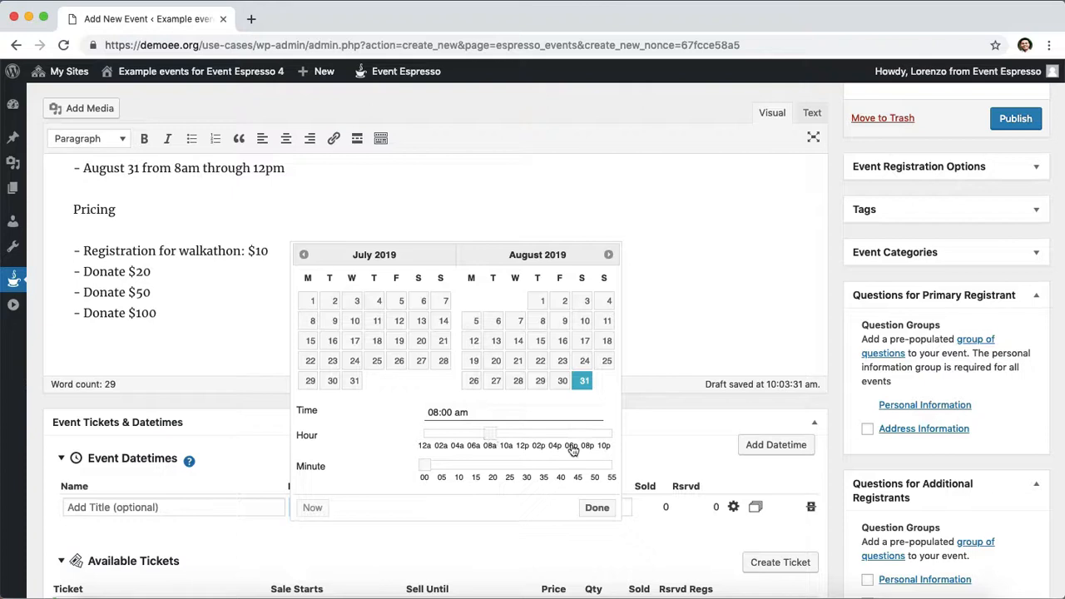
click(599, 511)
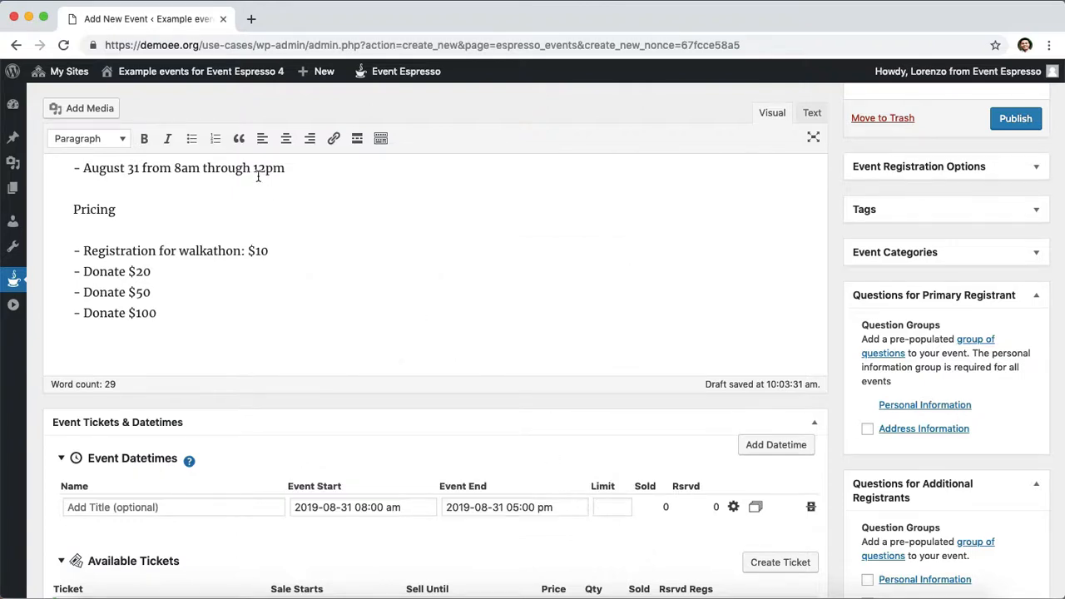
Set the event datetime's end time to 12:00 pm on August 31, 2019.
click(511, 507)
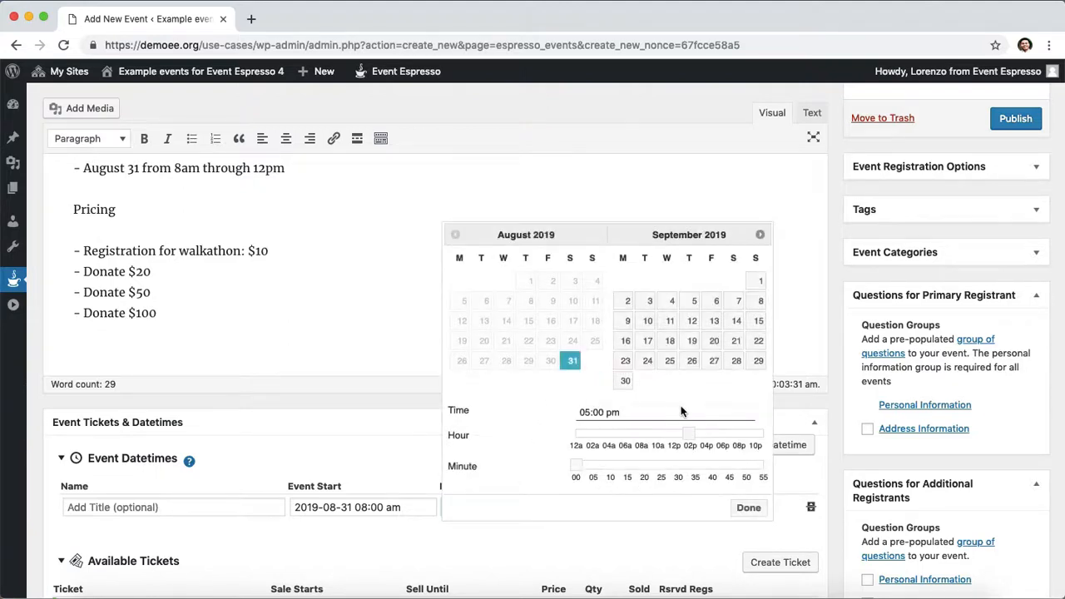
drag(688, 434, 613, 434)
click(746, 507)
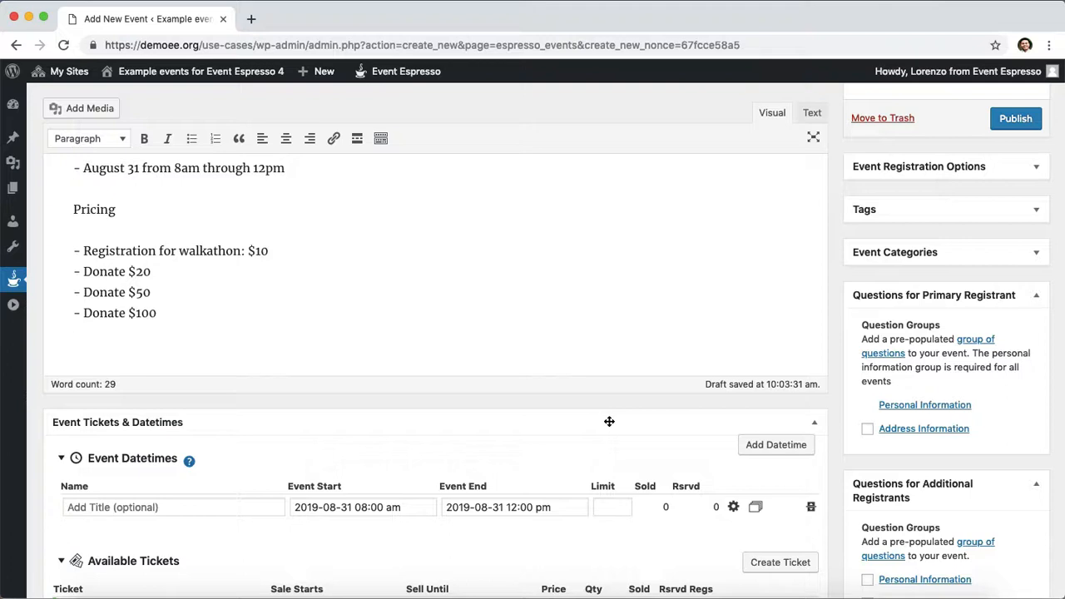
Duplicate the event datetime and name the two entries "Walkathon" and "Donations".
click(756, 508)
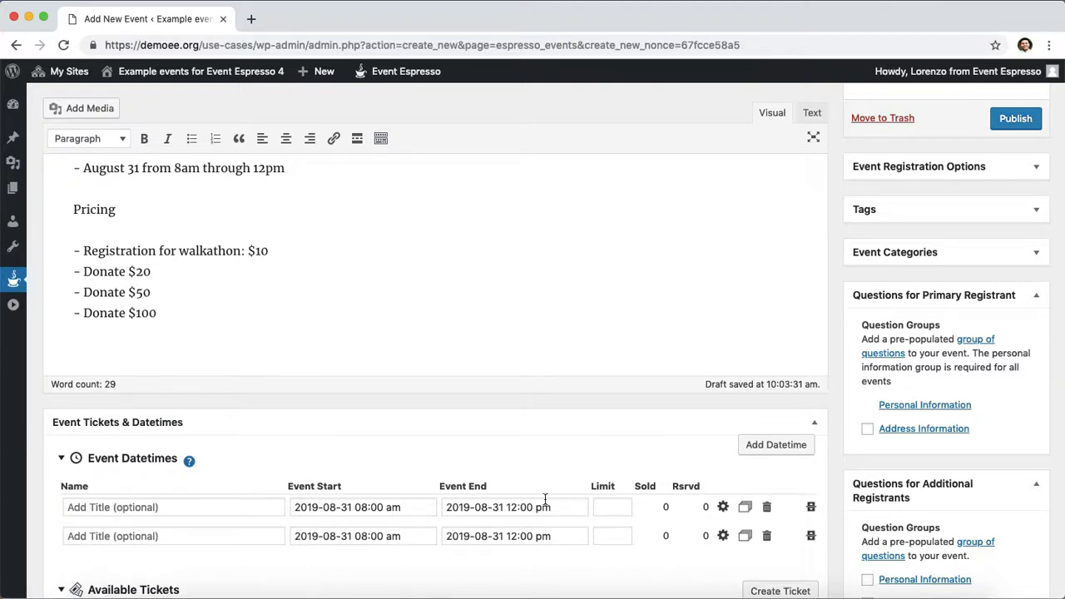
click(225, 507)
text(Walk)
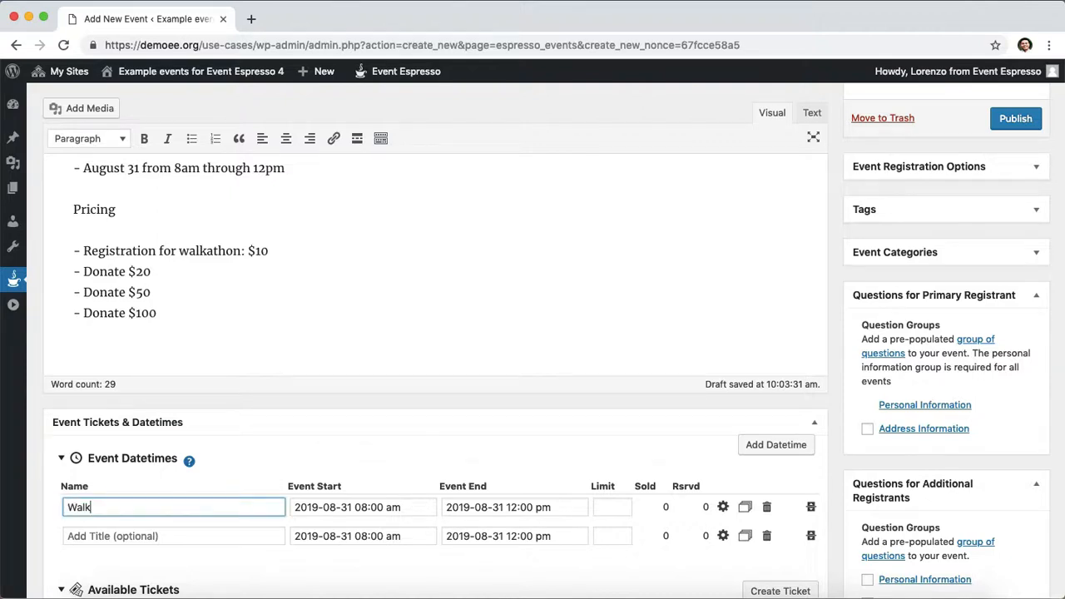
text(athon)
click(216, 535)
text(Donations)
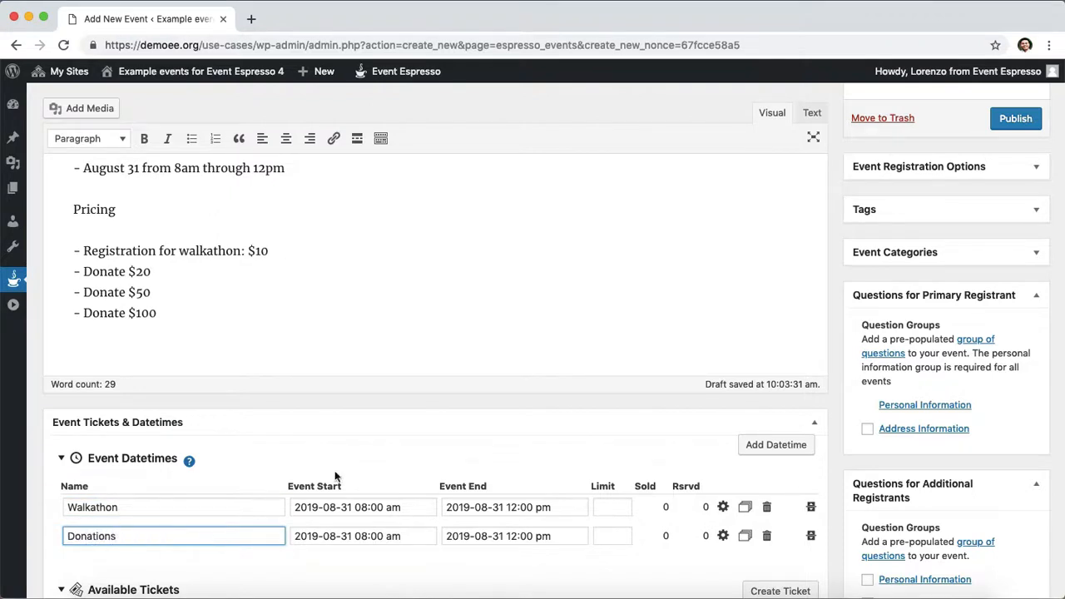
click(338, 457)
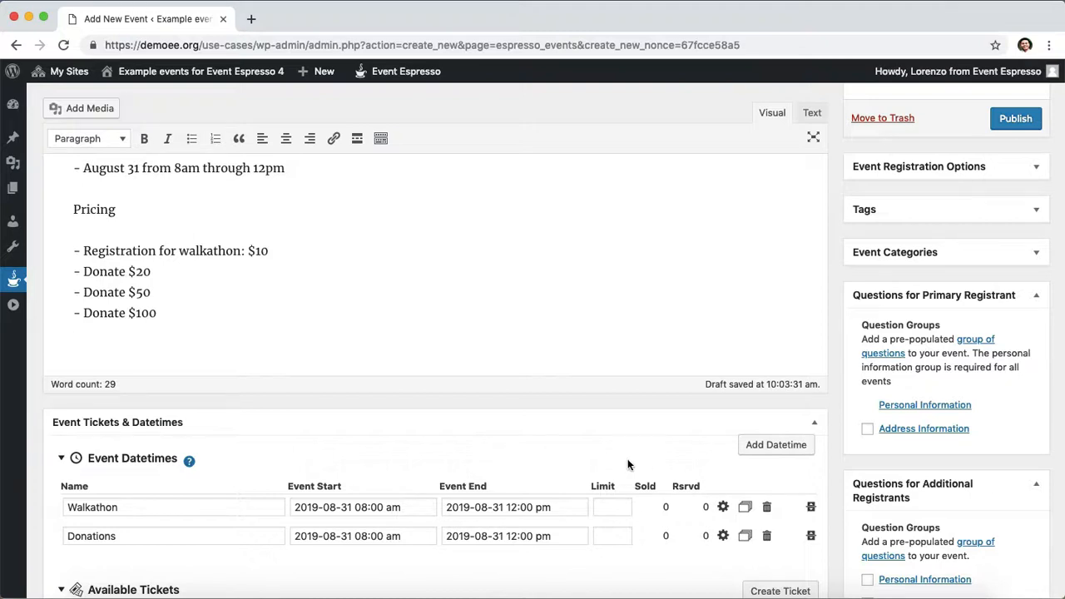
Rename the free ticket "Registration for walkathon", copying the wording from the pricing list in the event description.
scroll(627, 459, down, 1)
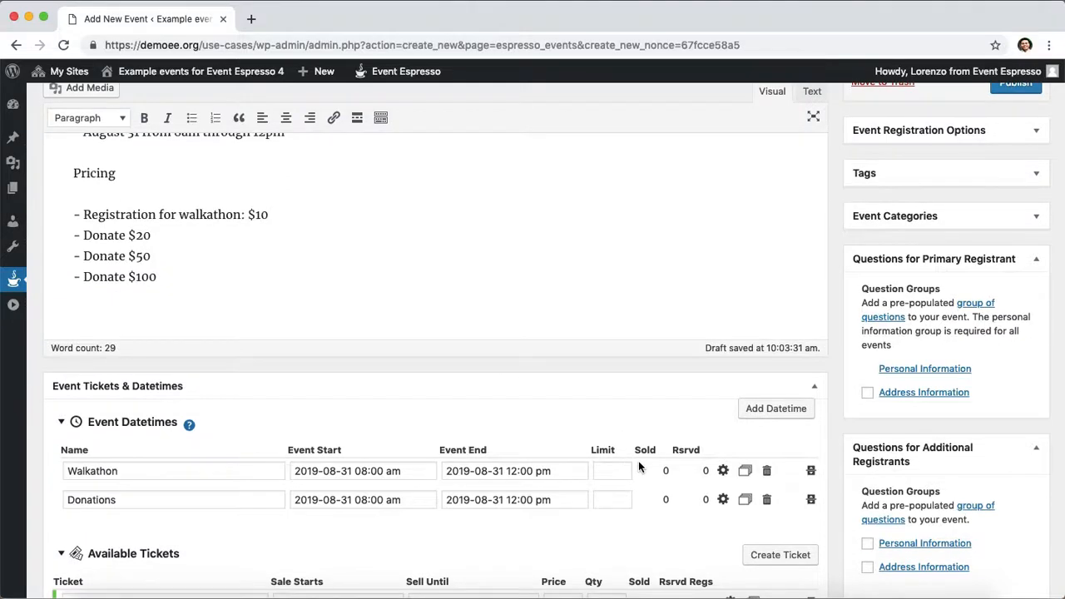
scroll(638, 462, down, 3)
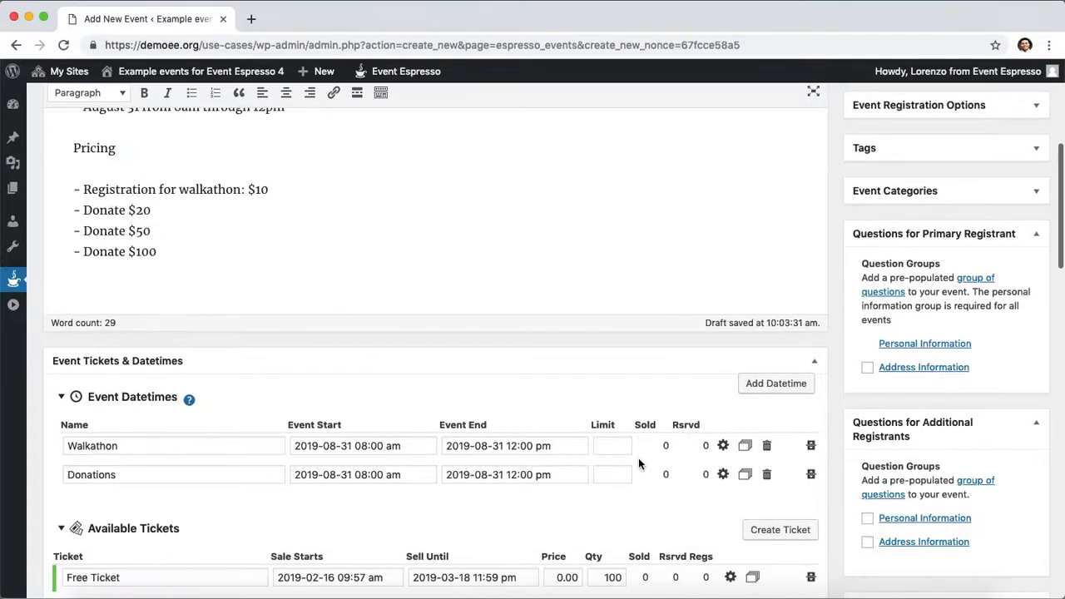
scroll(639, 460, down, 1)
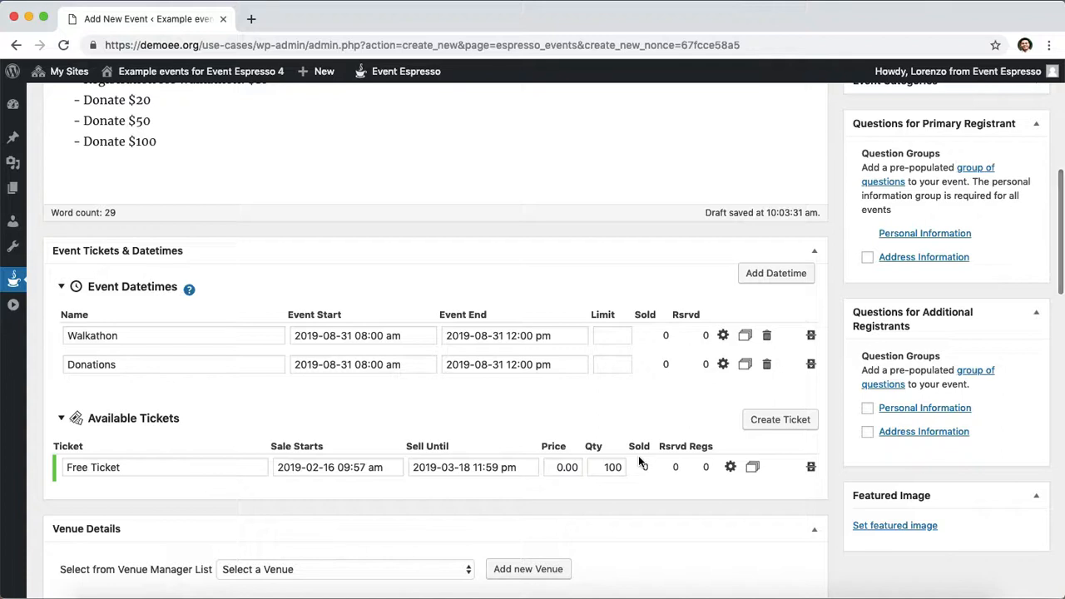
scroll(638, 455, up, 1)
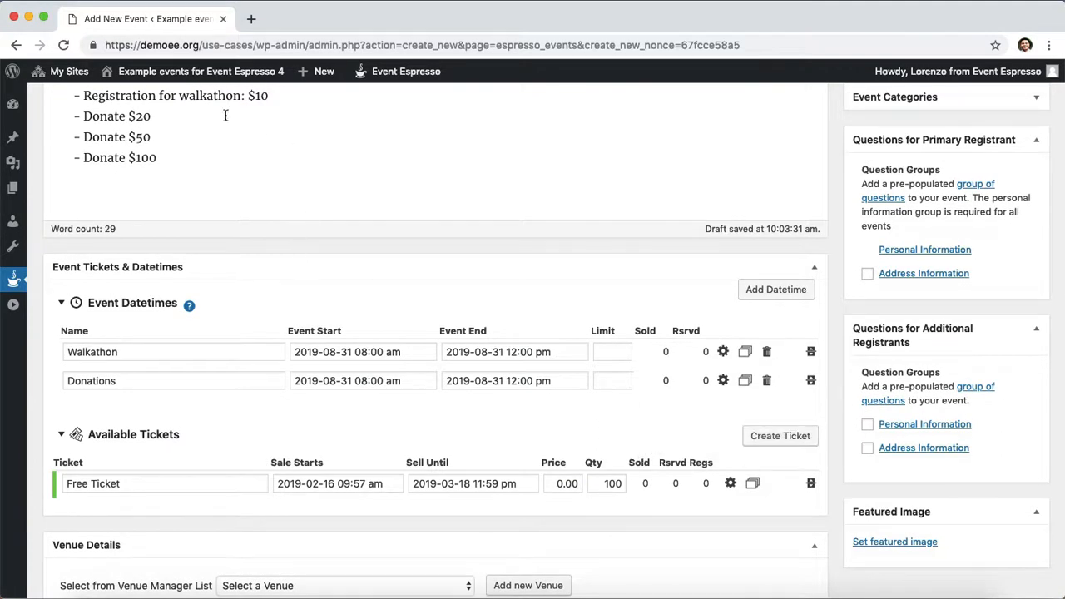
drag(237, 95, 83, 96)
key(ctrl+c)
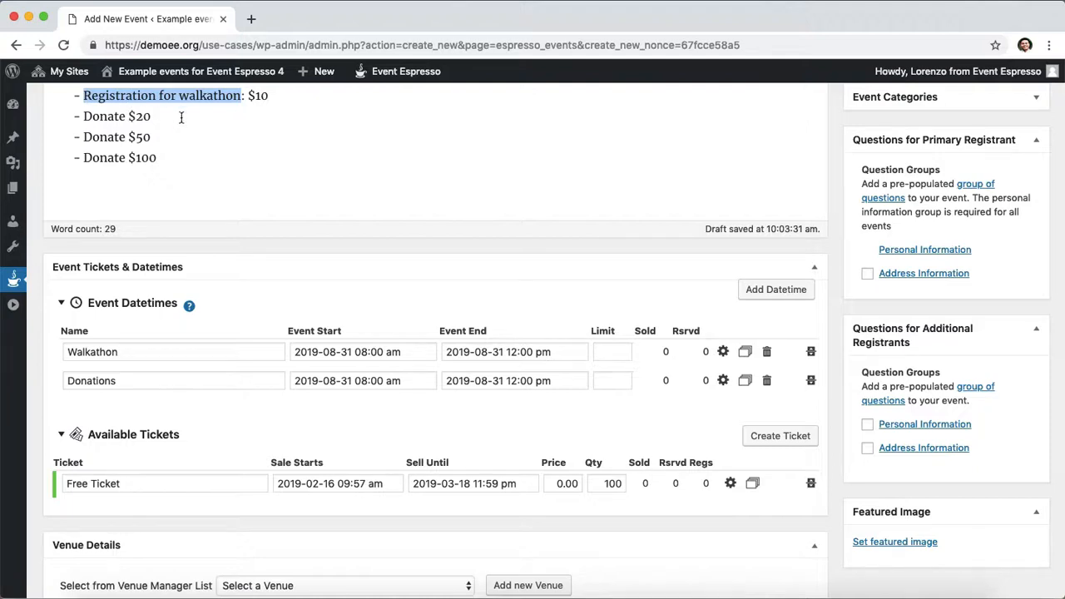
triple_click(166, 480)
key(ctrl+v)
click(335, 427)
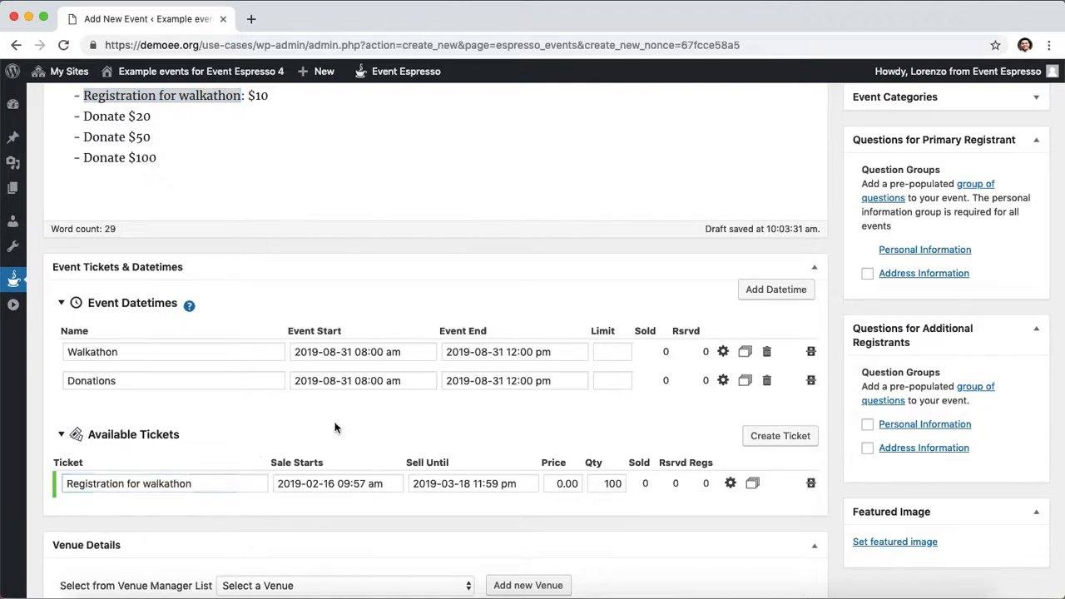
Set the walkathon registration ticket's sell-until date to August 30, 2019 at 11:55 pm.
click(481, 484)
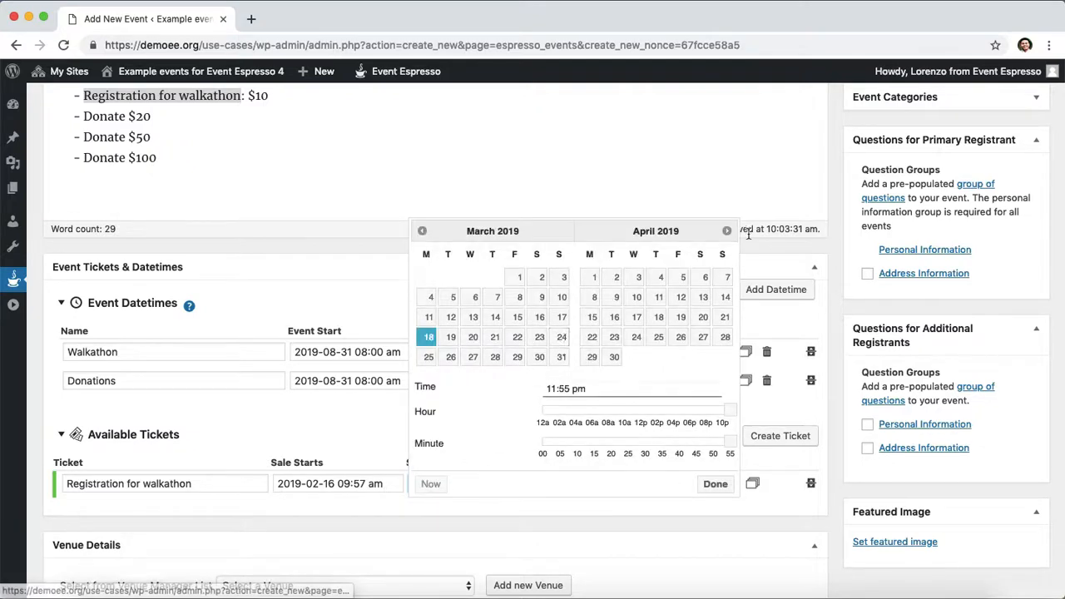
click(728, 231)
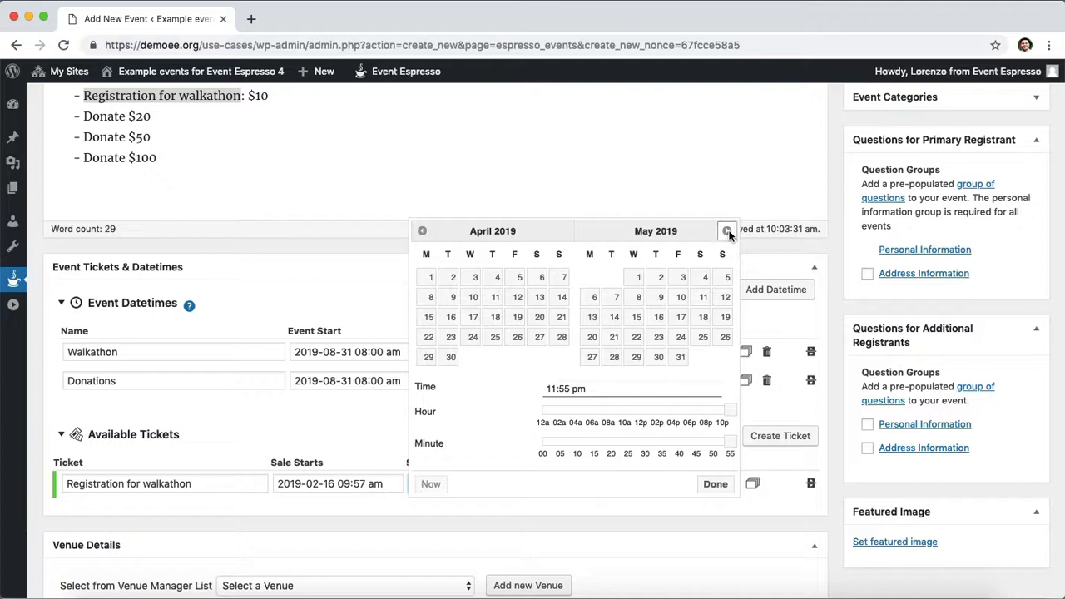
click(728, 231)
click(728, 232)
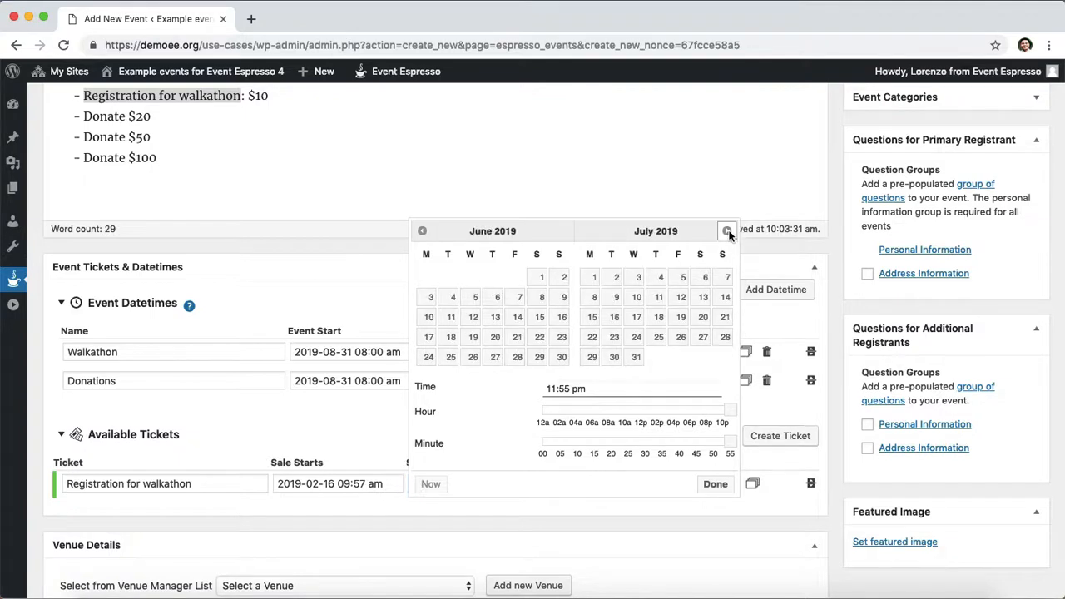
click(728, 231)
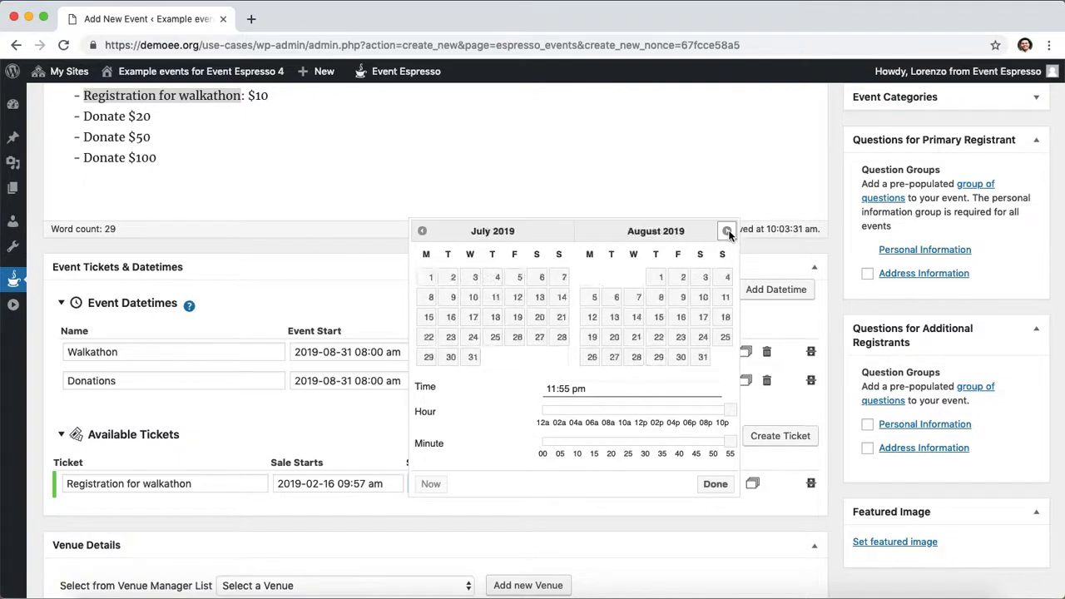
click(681, 359)
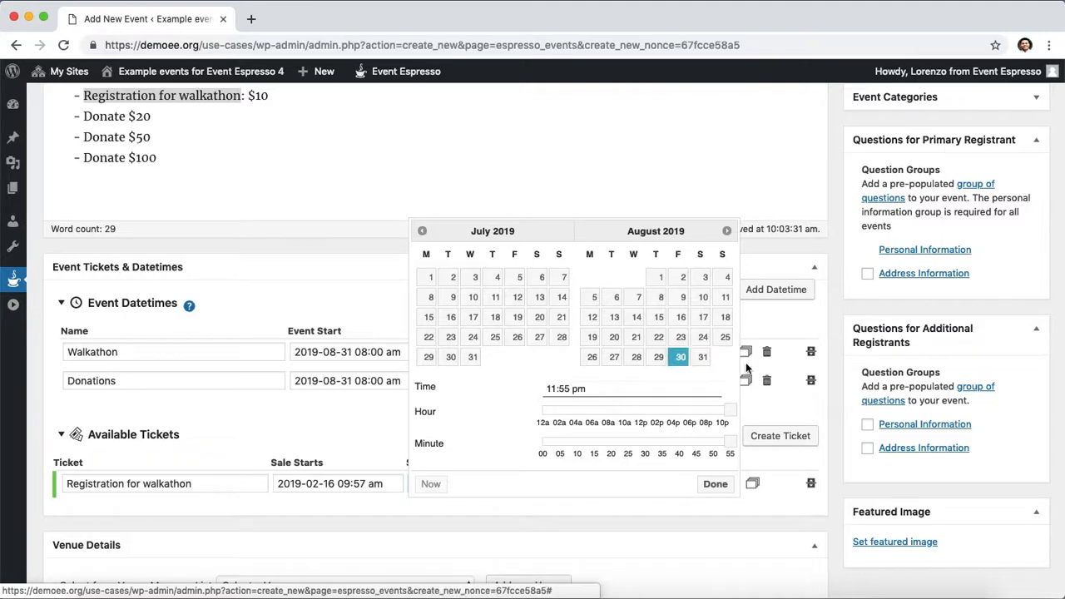
click(715, 483)
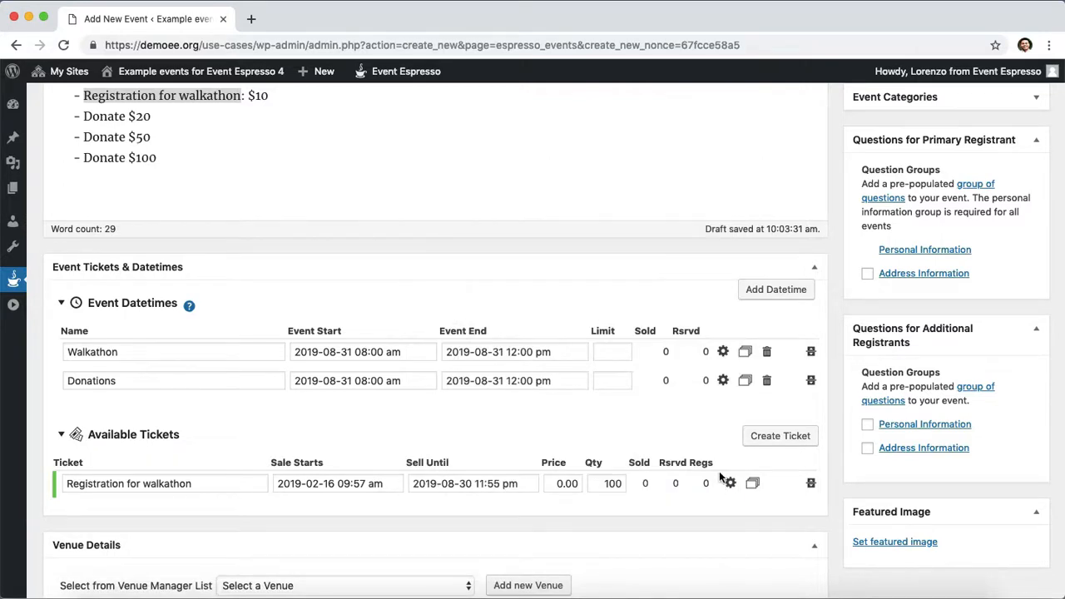
Set the walkathon registration ticket's price to 10.00 and clear its quantity.
click(565, 483)
text(10)
key(BackSpace)
text(.00)
click(601, 486)
double_click(601, 486)
key(BackSpace)
click(595, 435)
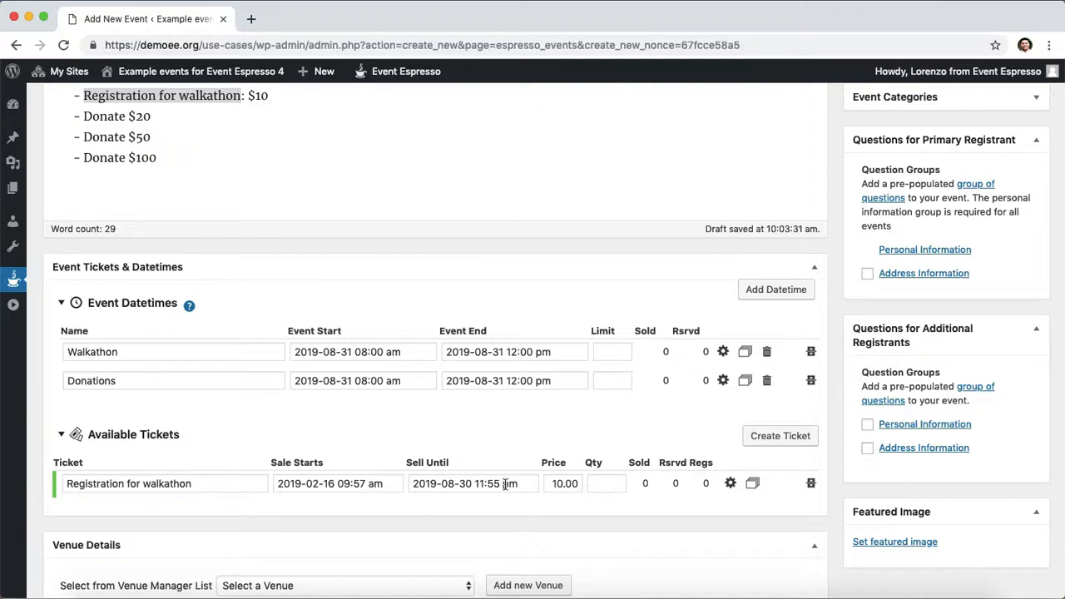
Duplicate the walkathon registration ticket three times and name the first copy "Donation for $20".
click(753, 485)
click(752, 485)
click(752, 485)
triple_click(167, 514)
text(Donation)
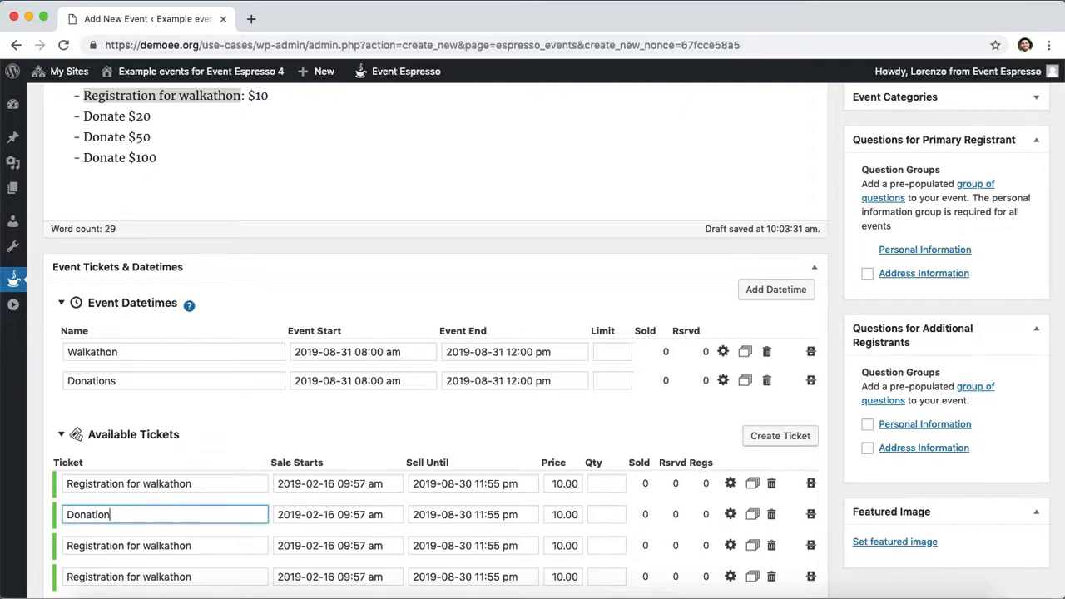
text( for $20)
Rename the remaining two ticket copies "Donation for $50" and "Donation for $100".
triple_click(160, 545)
text(Donation)
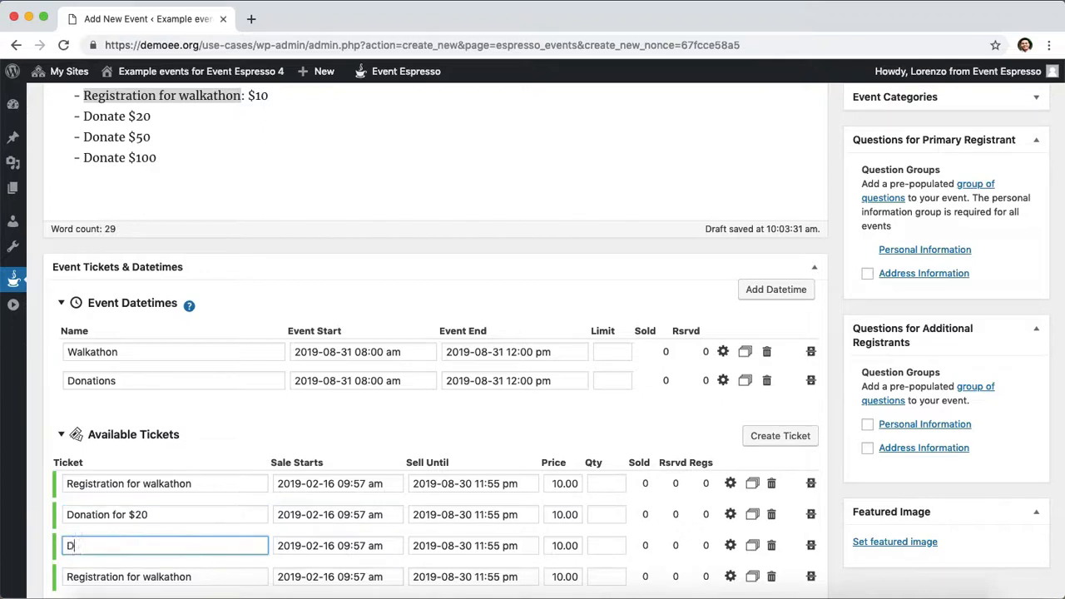
text( for )
text($40)
key(BackSpace)
key(BackSpace)
key(BackSpace)
text($50)
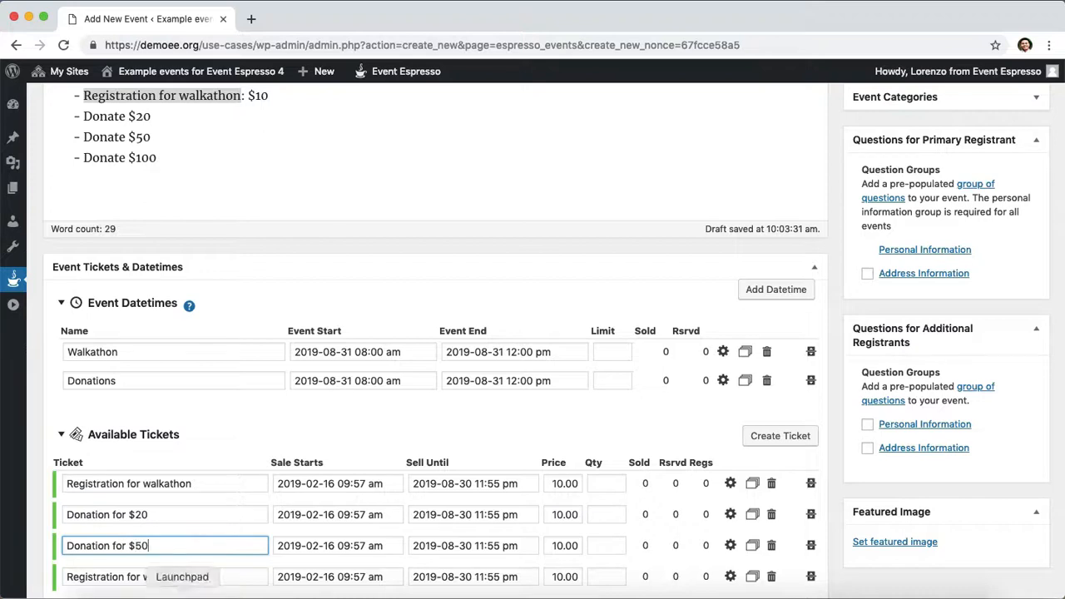
triple_click(151, 576)
text(D)
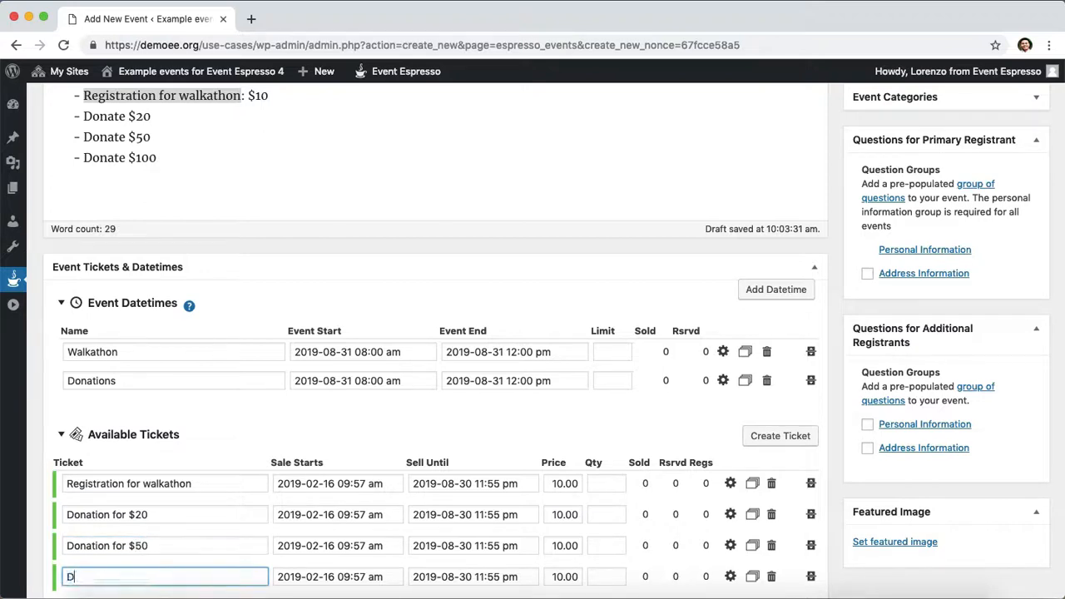
text(onation for $100)
Set the prices of the three donation tickets to 20, 50 and 100 to match their names.
double_click(566, 513)
text(20)
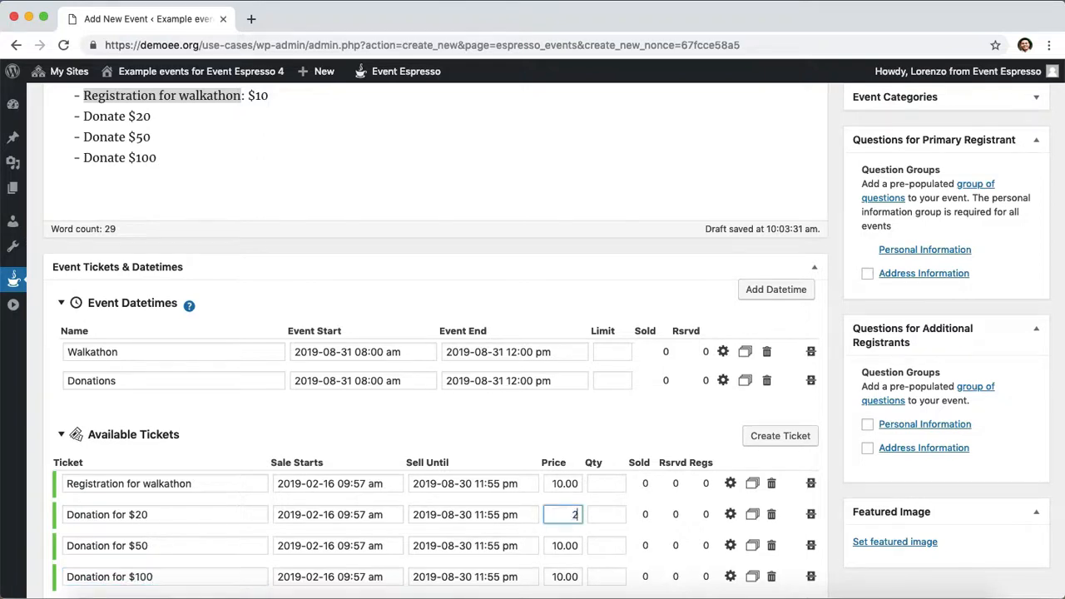
double_click(567, 544)
text(50)
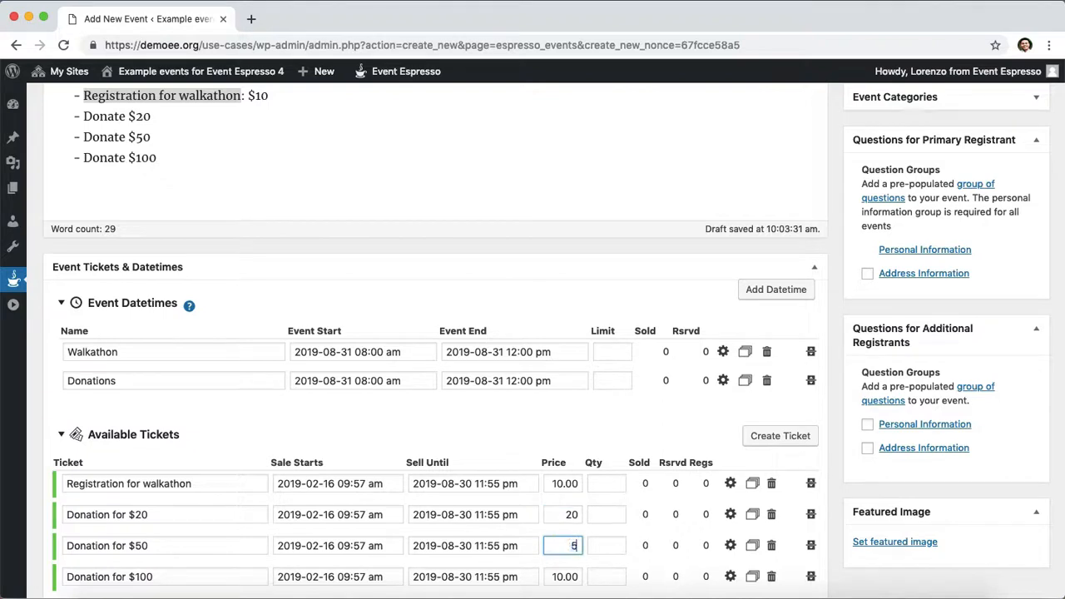
double_click(566, 574)
text(100)
click(639, 545)
Unassign the $20, $50 and $100 donation tickets from the Walkathon datetime, leaving only Registration for walkathon assigned.
click(723, 352)
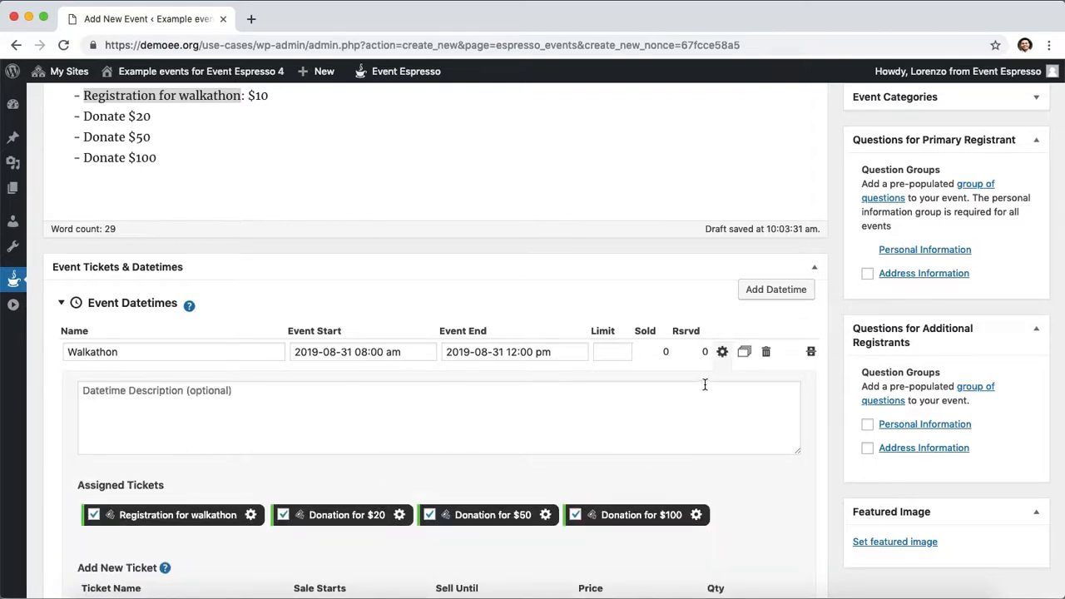
scroll(715, 382, down, 1)
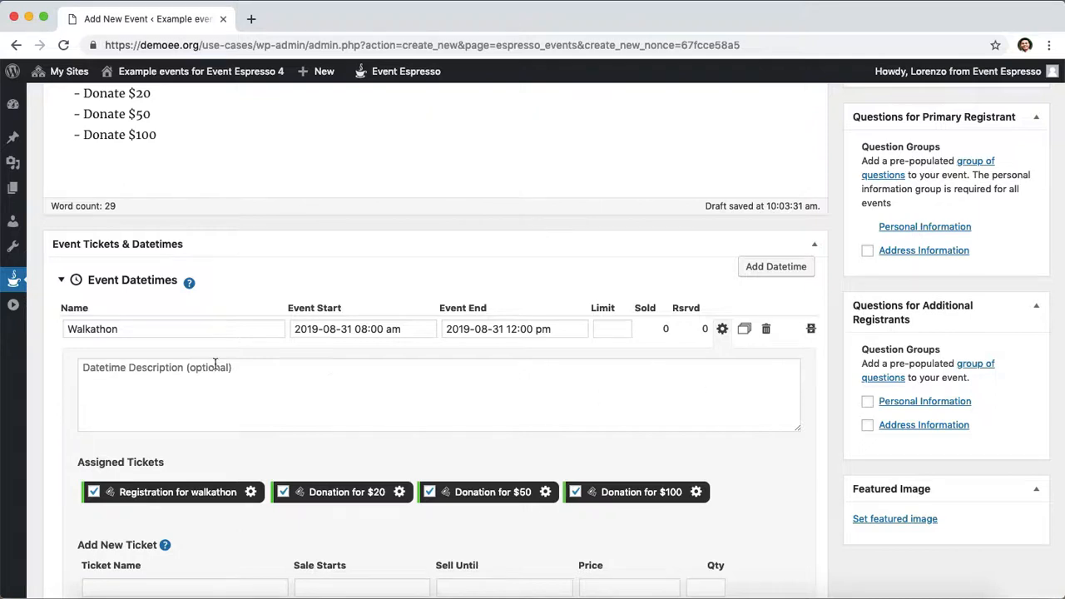
click(339, 492)
click(478, 491)
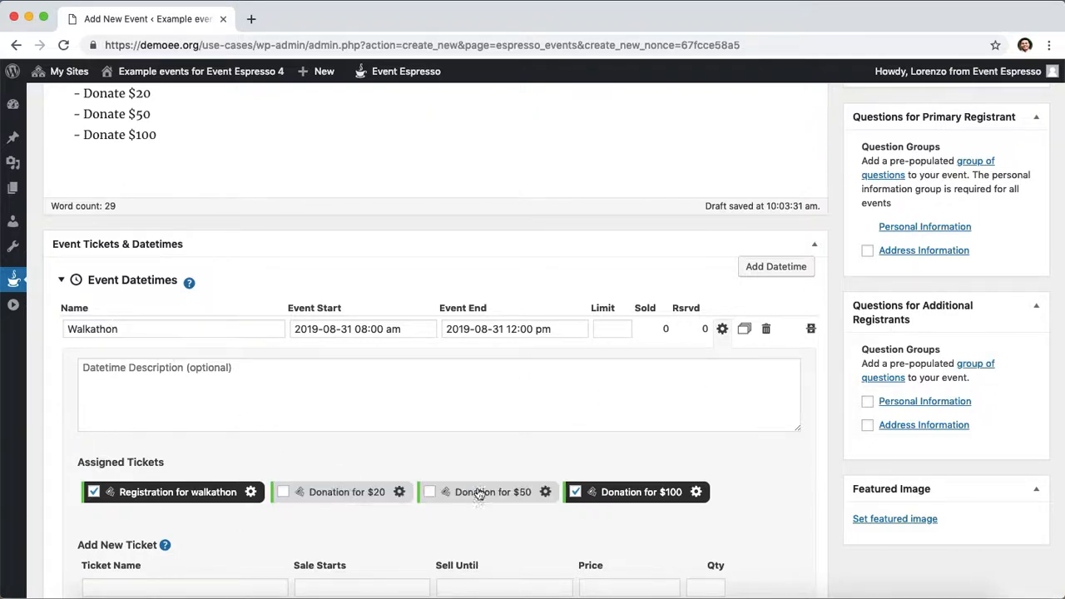
click(626, 493)
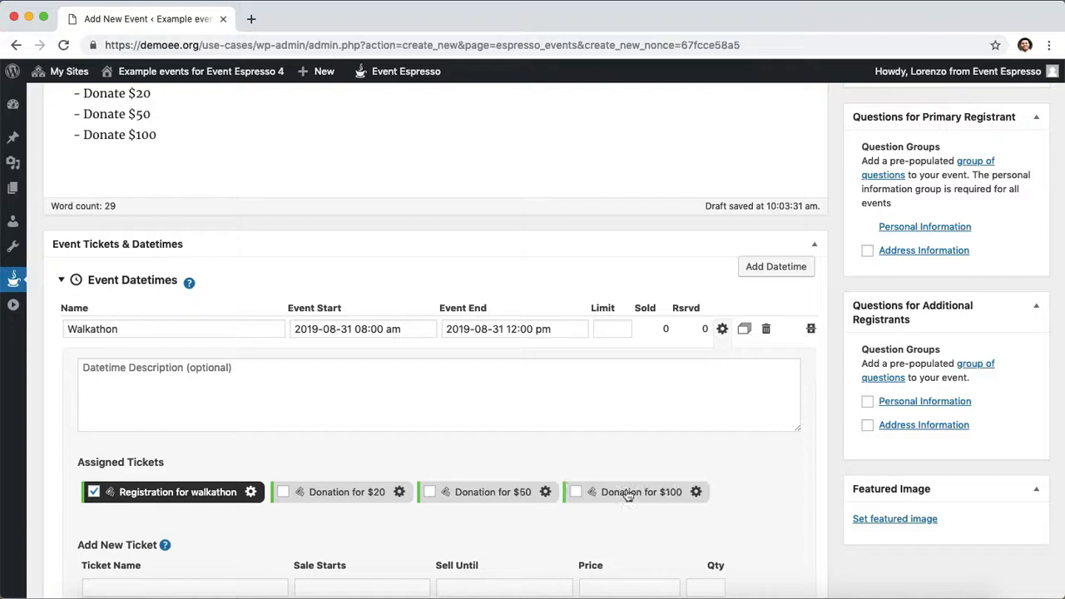
click(722, 331)
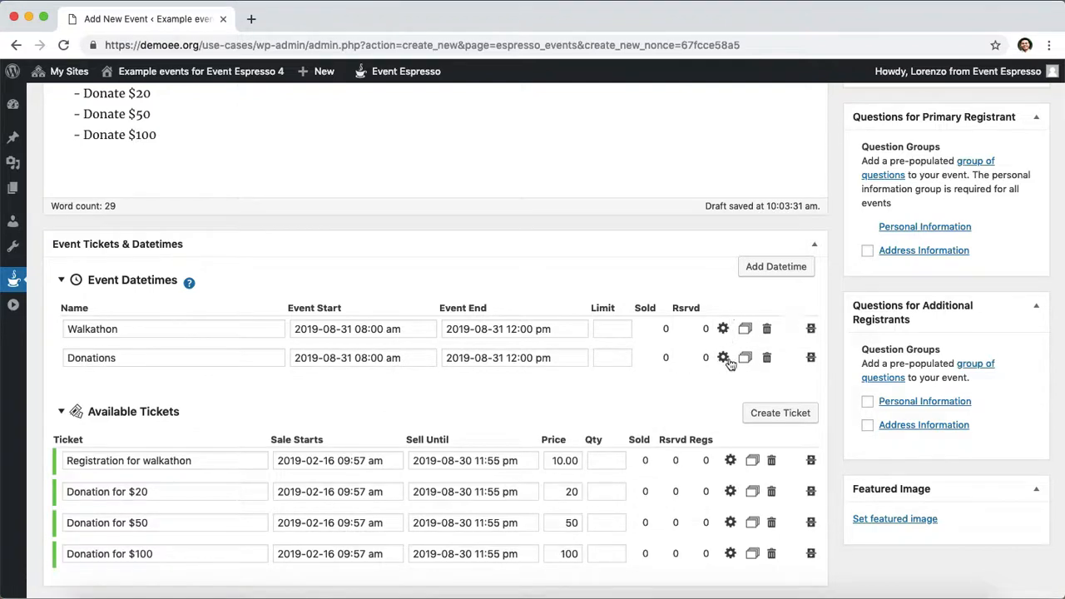
Unassign the Registration for walkathon ticket from the Donations datetime, keeping the three donation tickets assigned.
click(723, 359)
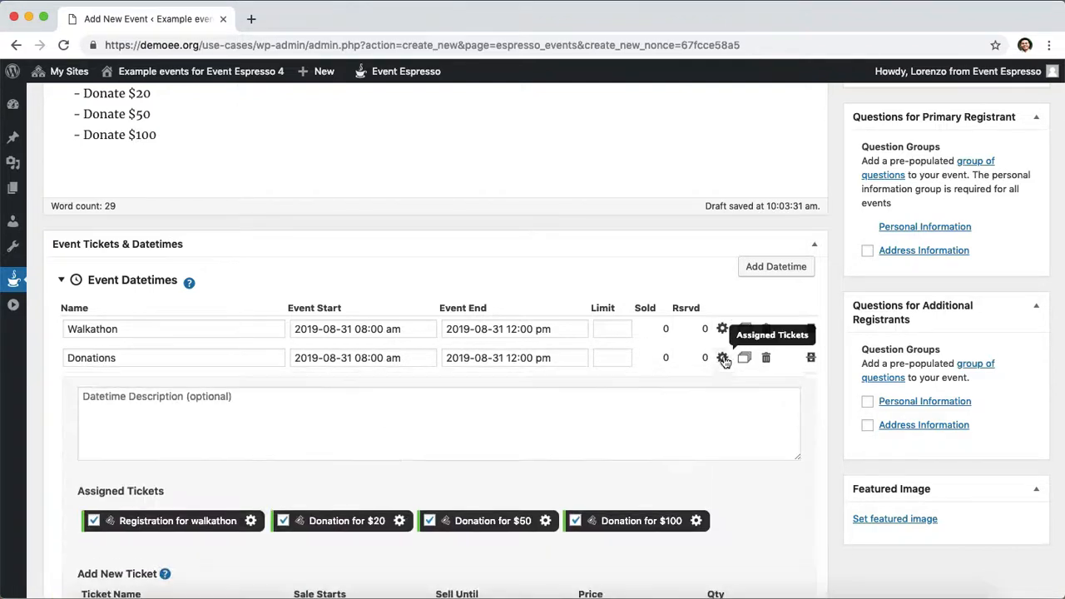
click(175, 526)
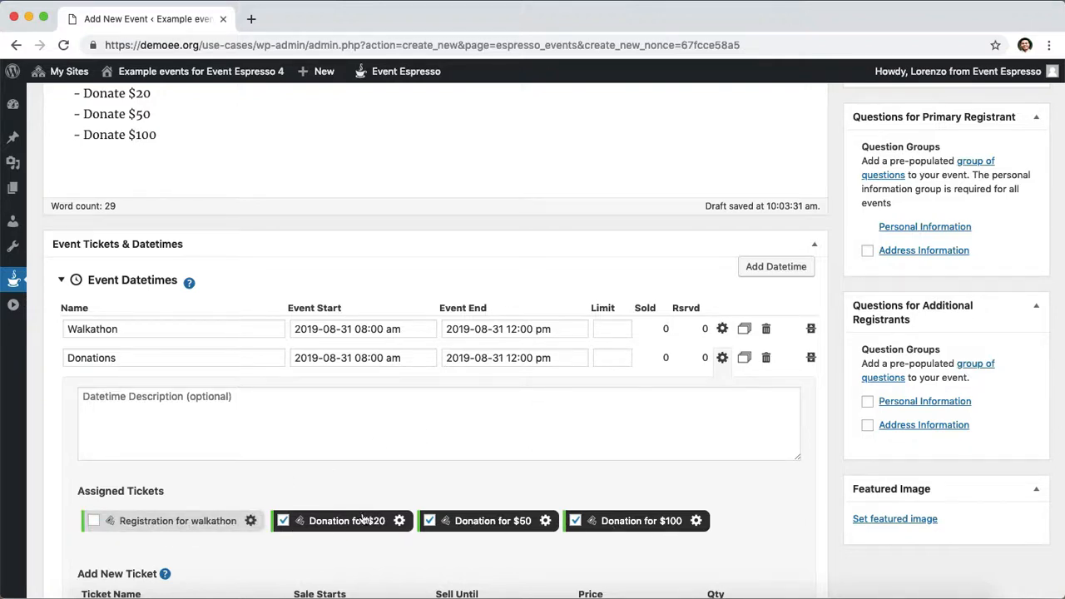
click(722, 358)
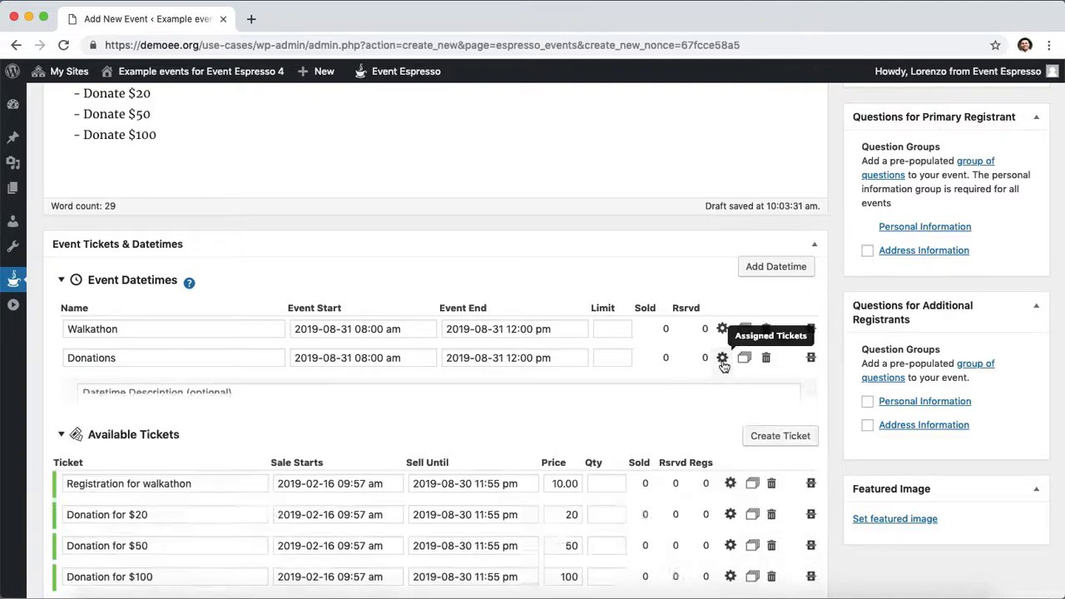
Save the Community Walkathon event as a draft.
scroll(845, 373, down, 1)
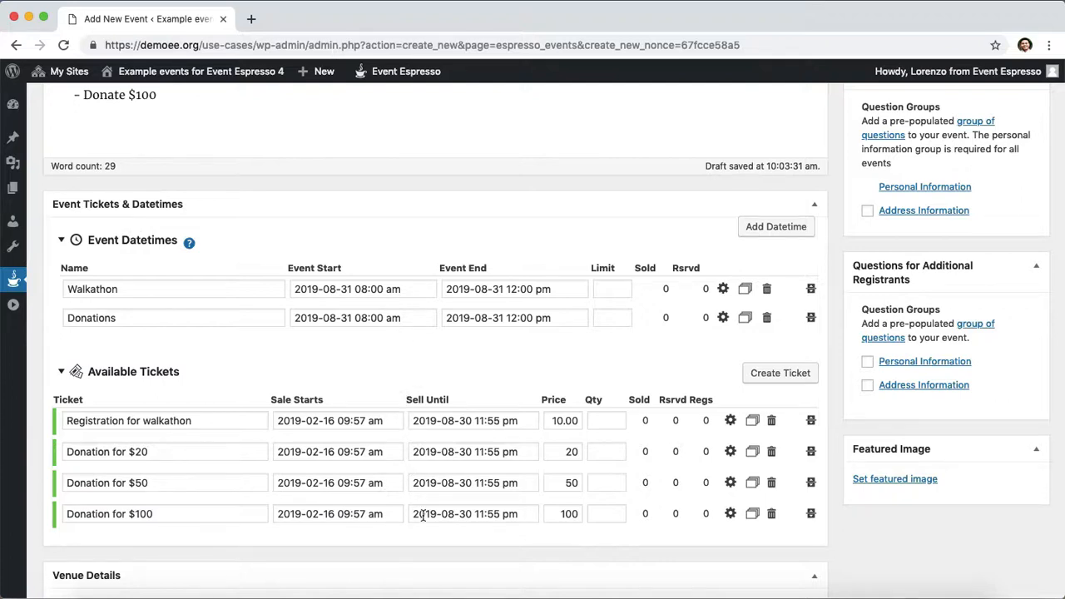
scroll(832, 321, up, 5)
scroll(830, 316, up, 5)
click(870, 207)
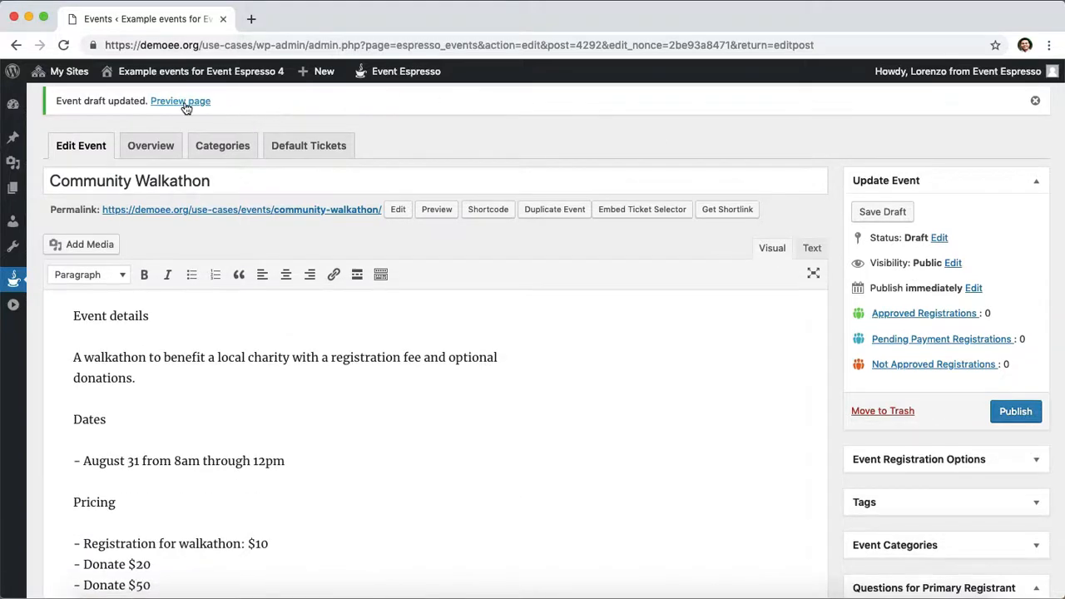
Open the event's preview page in a new tab and go to its ticket selector.
right_click(171, 103)
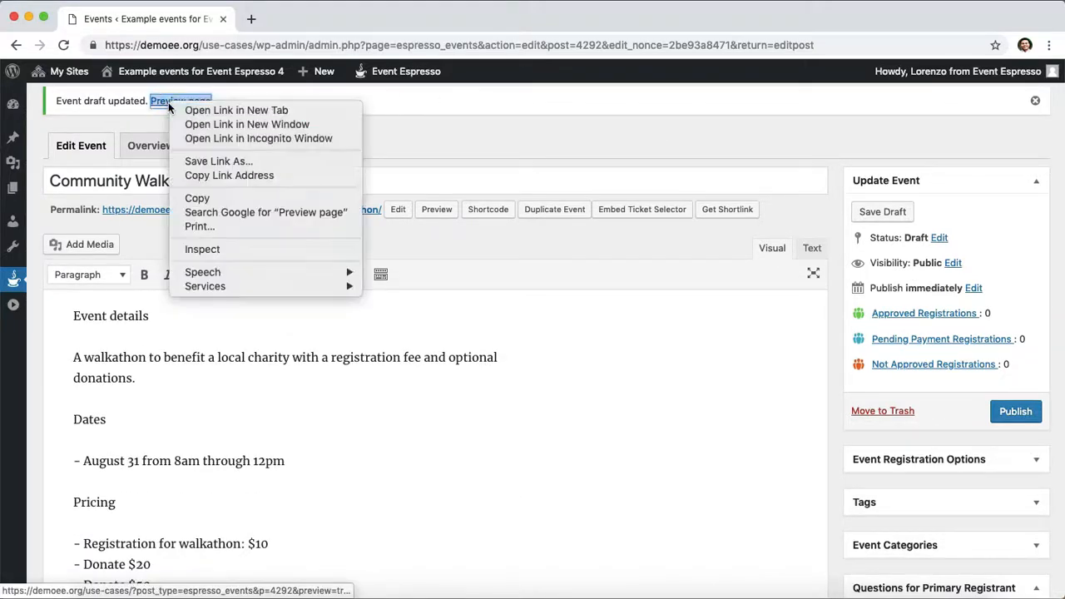
click(277, 109)
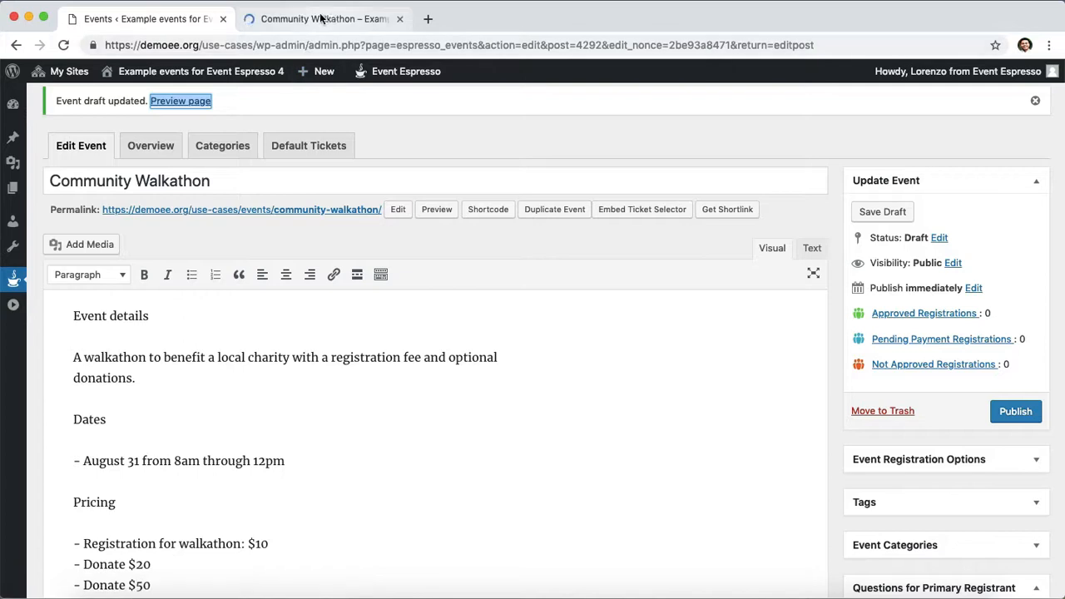
click(345, 17)
scroll(507, 206, down, 5)
scroll(507, 208, down, 3)
scroll(507, 202, down, 1)
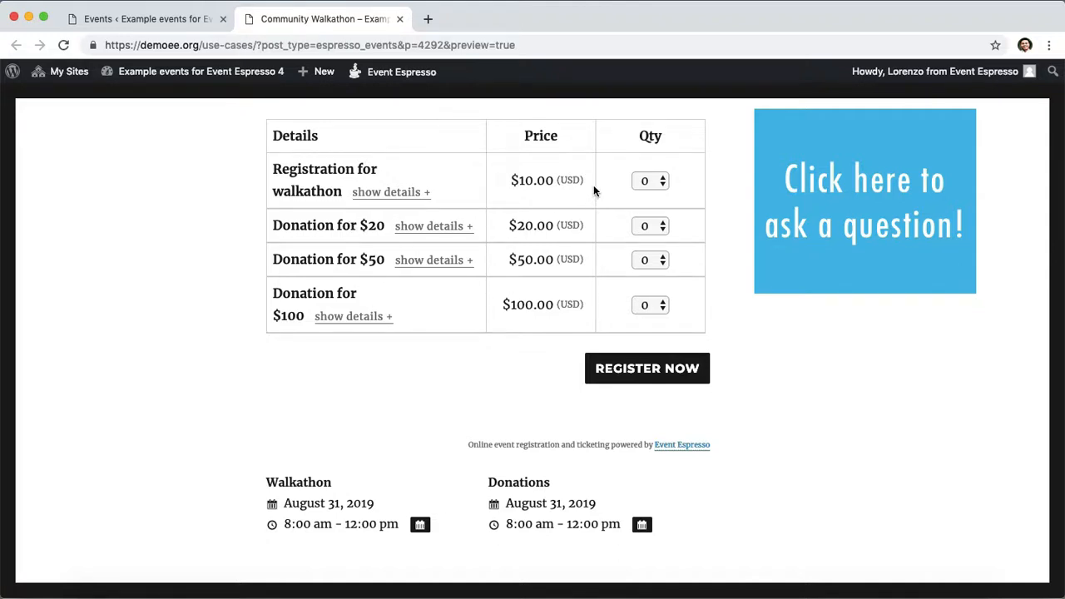
Select a quantity of 1 for both Registration for walkathon and Donation for $50 in the event preview.
click(656, 182)
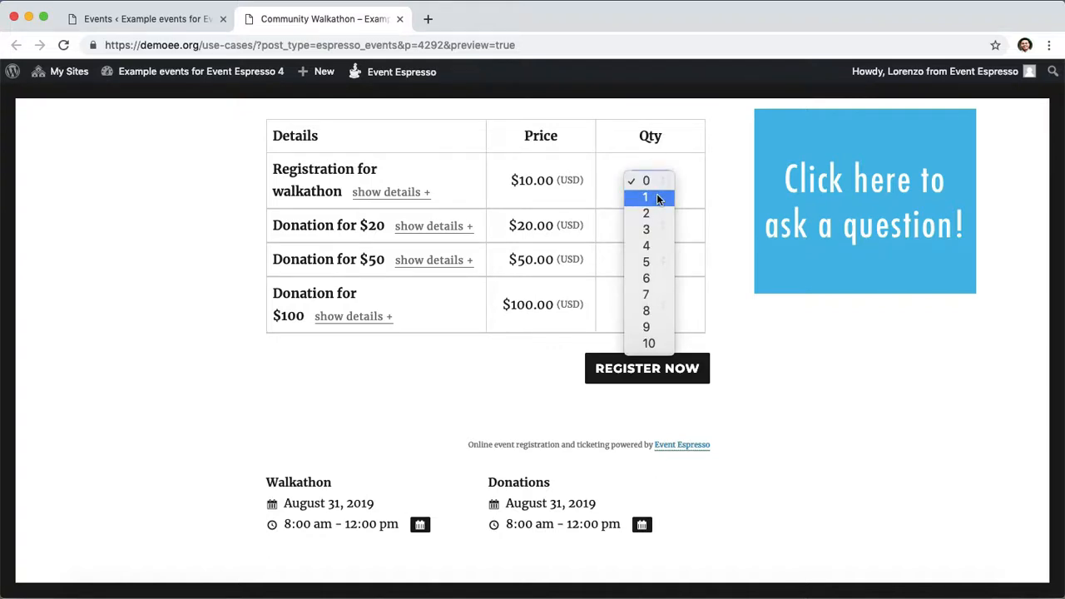
click(657, 197)
click(649, 260)
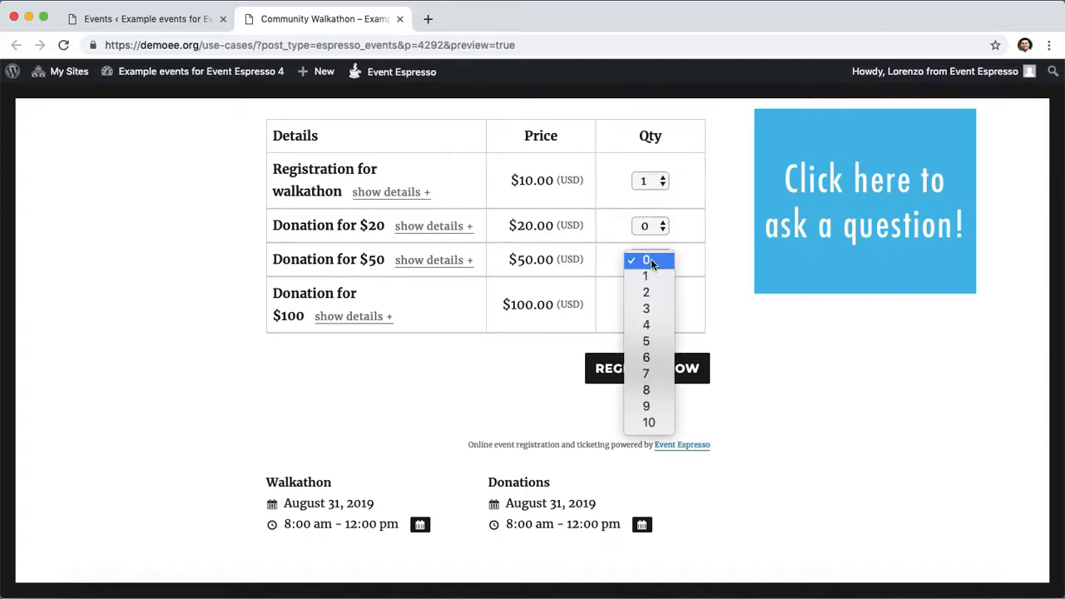
click(658, 277)
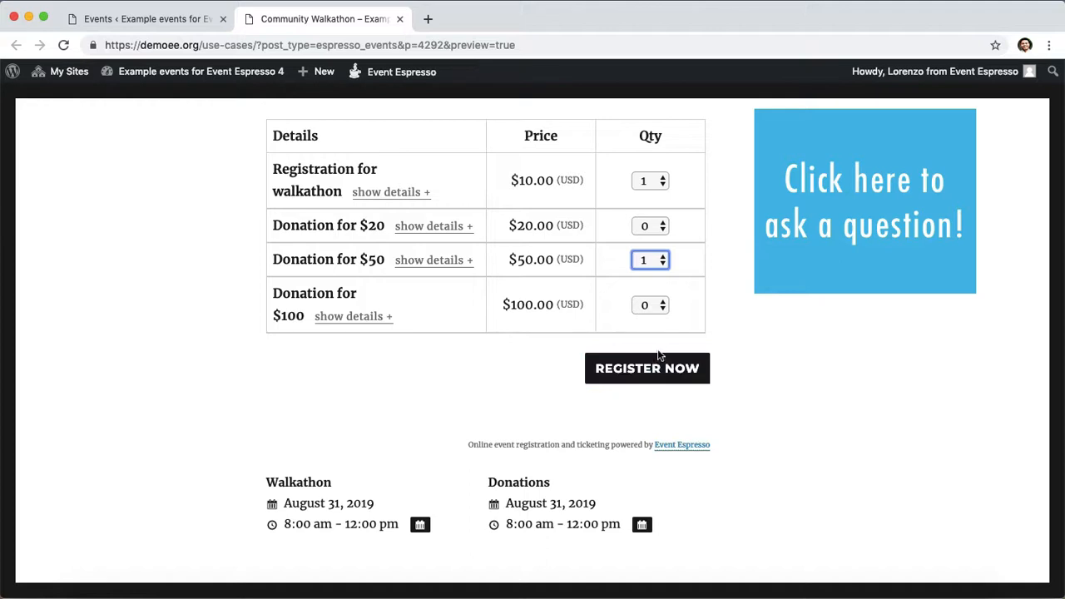
click(614, 270)
Set the Registration for walkathon quantity to 0 so that only the $50 donation is selected.
click(653, 183)
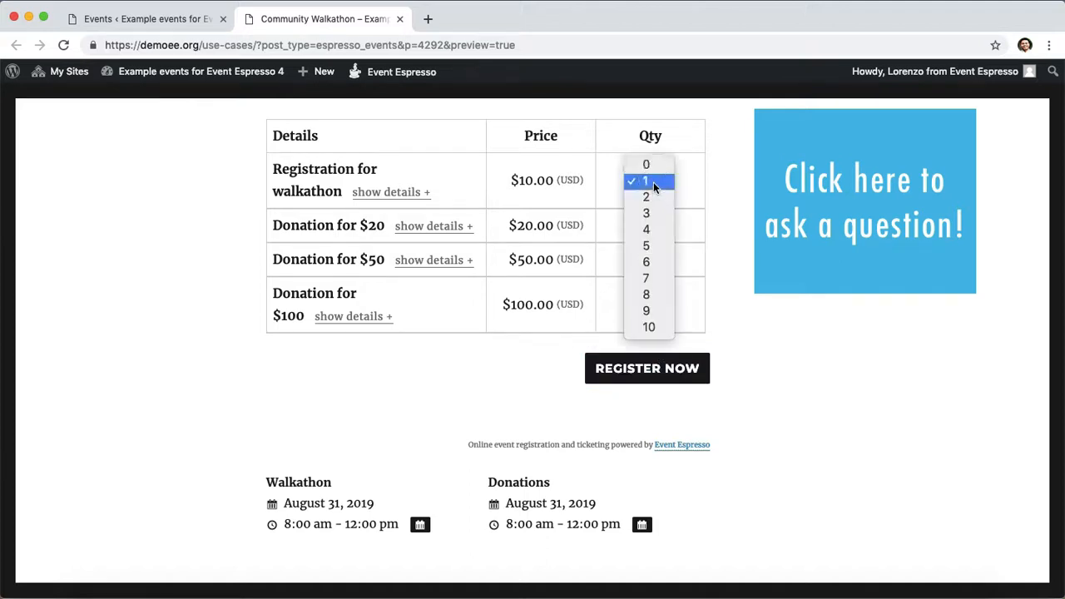
click(655, 168)
click(711, 186)
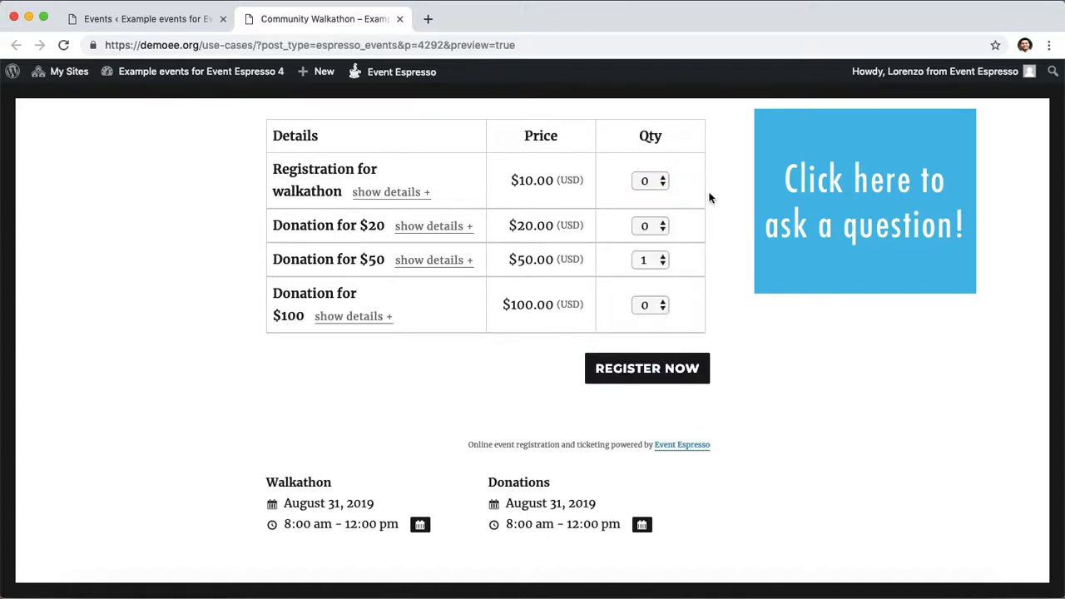